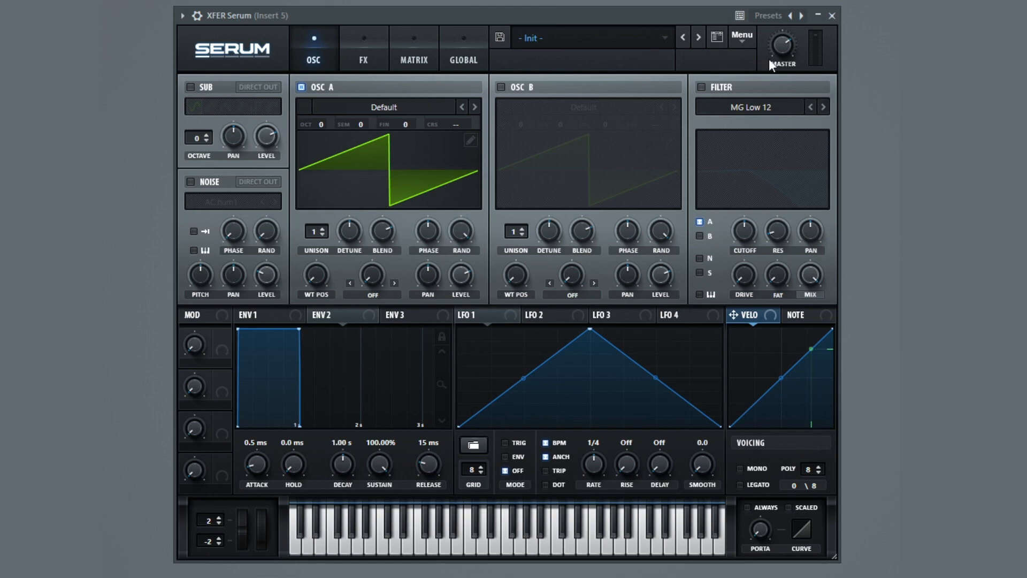
Initialize the preset and set the global unison width to 57 for oscillator A and 60 for oscillator B
left_click(742, 36)
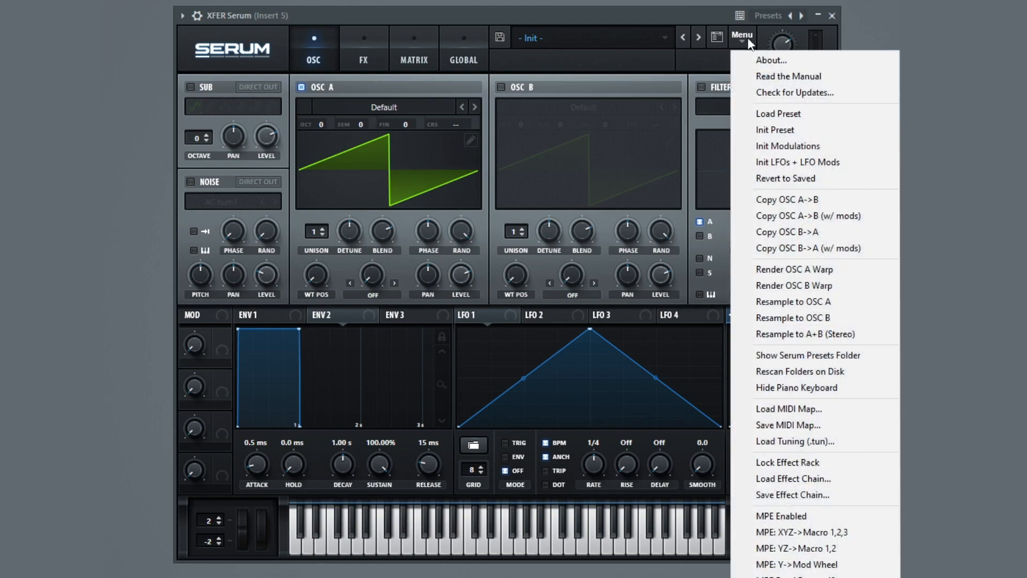
left_click(760, 132)
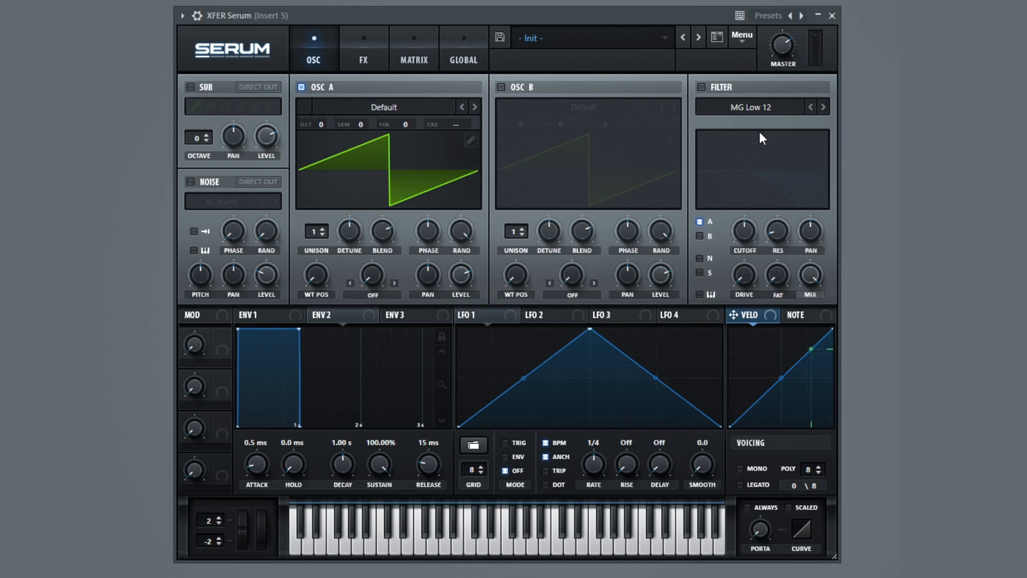
left_click(470, 35)
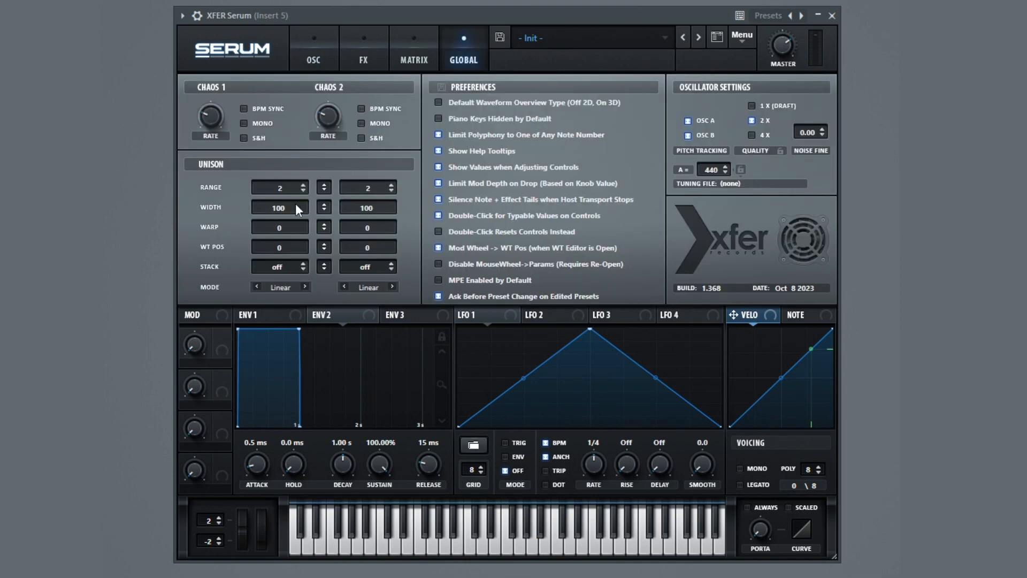
left_click_drag(295, 204, 294, 285)
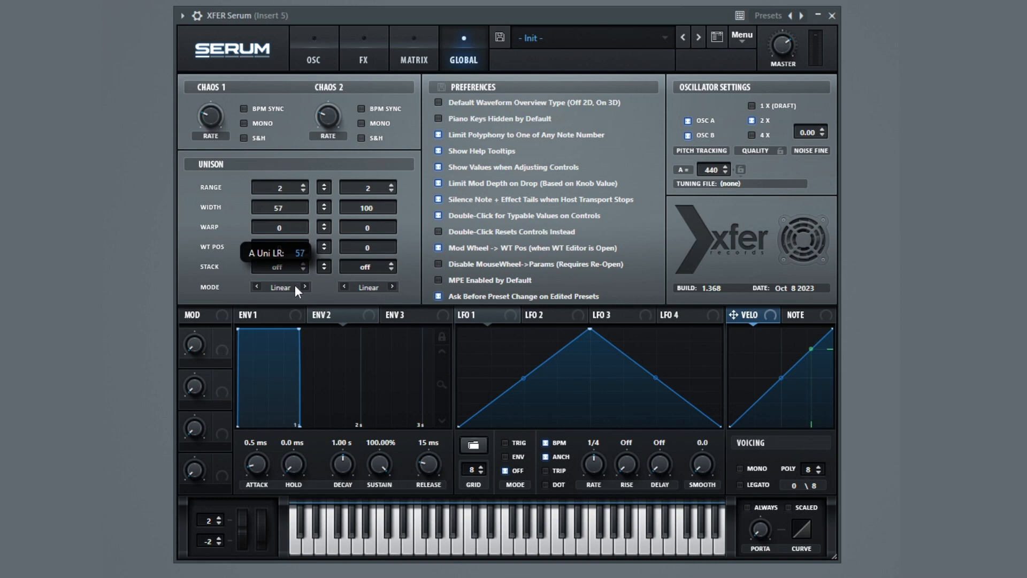
left_click_drag(368, 214, 371, 289)
Set the unison warp to 23 for oscillator A and 28 for oscillator B, and adjust the unison WT Pos of both
left_click_drag(307, 231, 302, 215)
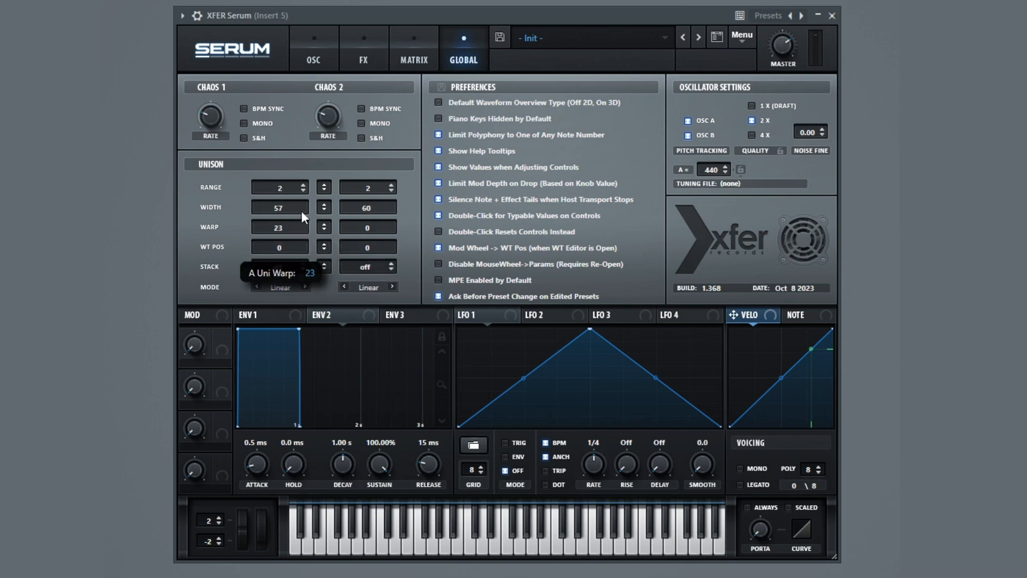
mouse_move(389, 228)
left_mouse_down()
mouse_move(396, 210)
mouse_move(404, 226)
left_mouse_up()
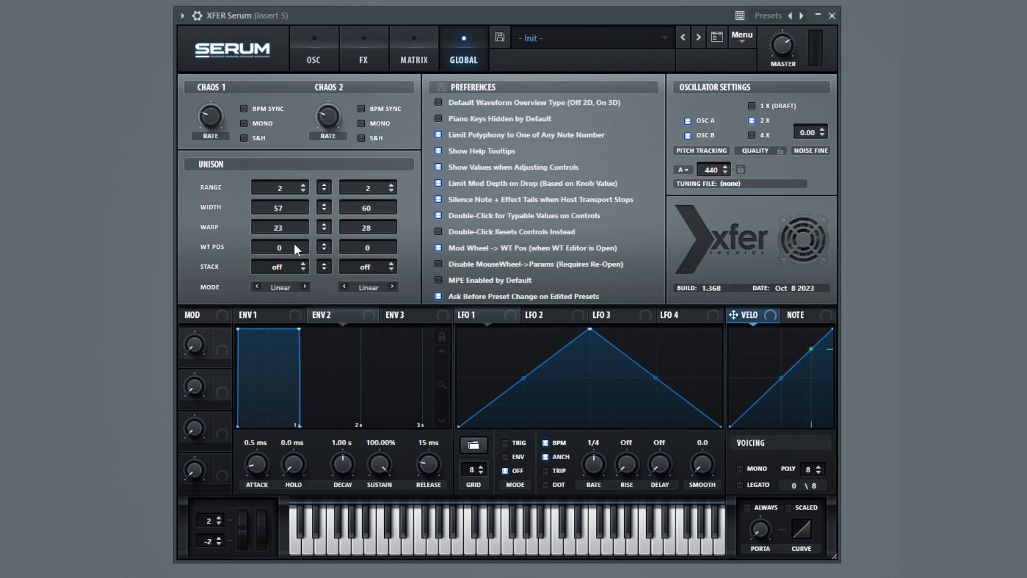
left_click_drag(294, 243, 302, 233)
left_click_drag(377, 246, 422, 251)
Enable mono voicing and load the Analog wavetable Basic Shapes into oscillator A
left_click(310, 54)
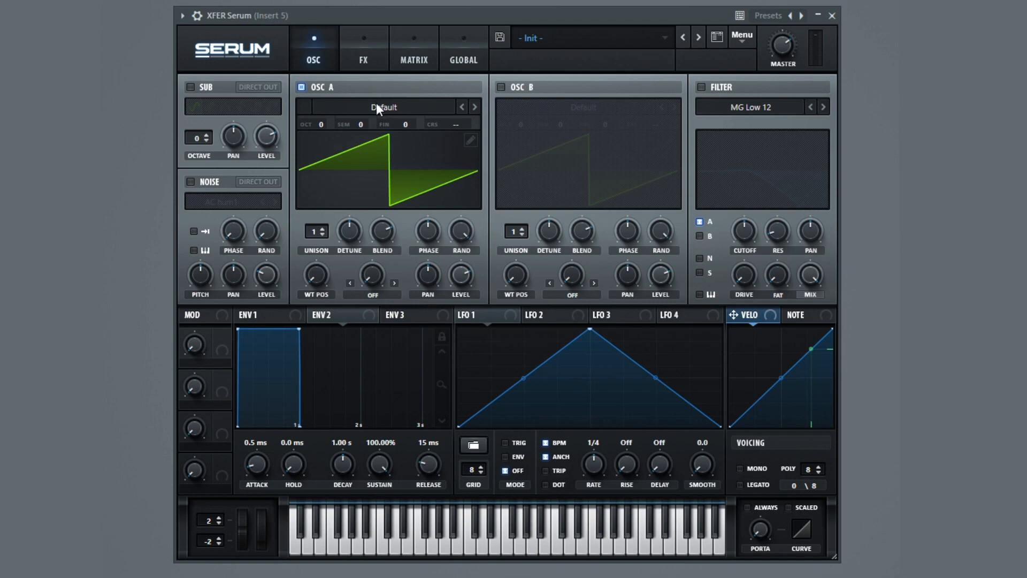
left_click(740, 469)
left_click(386, 111)
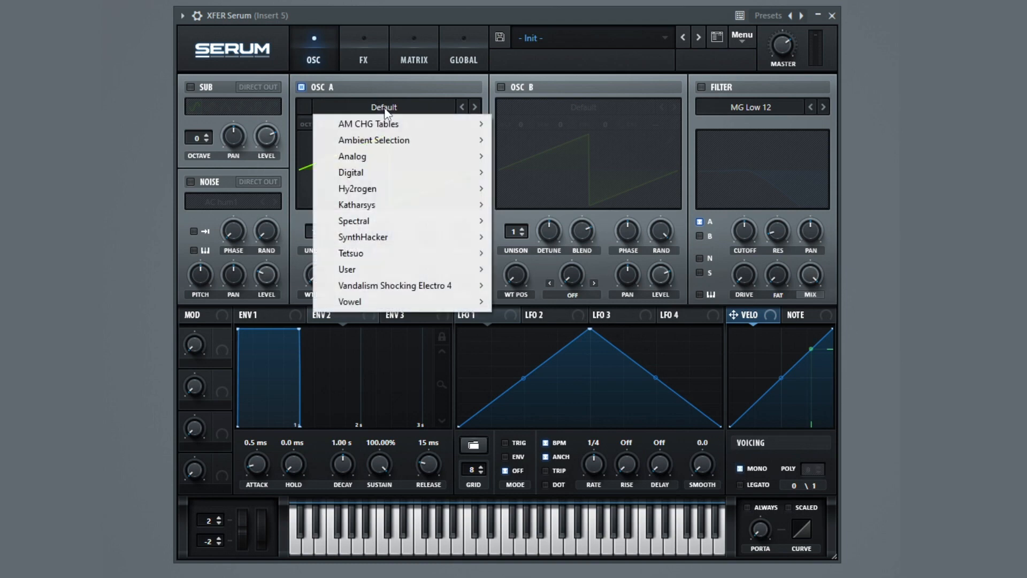
mouse_move(381, 160)
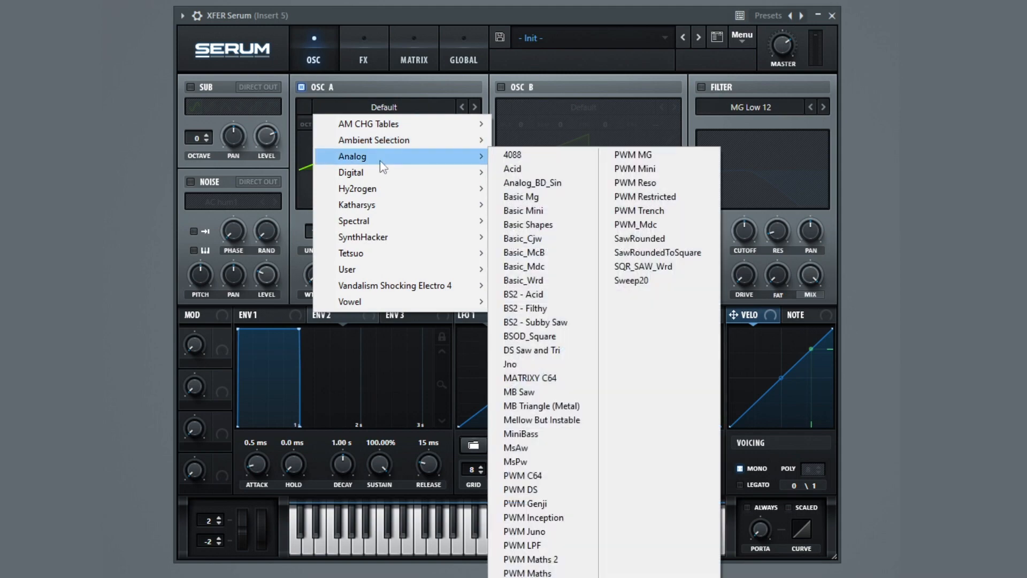
left_click(551, 224)
Set oscillator A to octave -1, the saw wavetable position, 2 unison voices with reduced detune, and Bend + warp
left_click_drag(320, 125, 323, 148)
left_click_drag(325, 272, 327, 245)
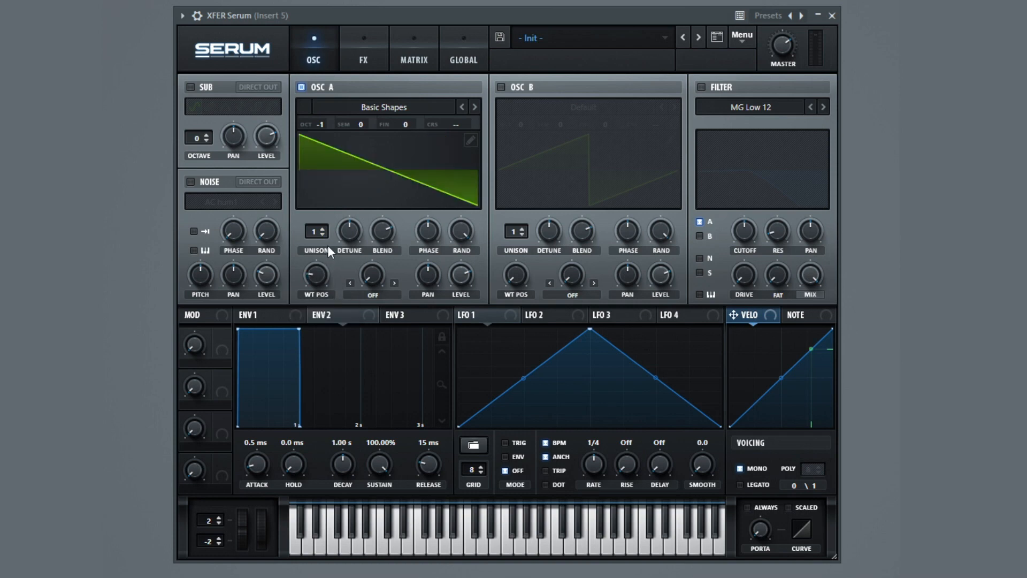
left_click(323, 228)
left_click_drag(345, 232, 342, 288)
left_click(378, 293)
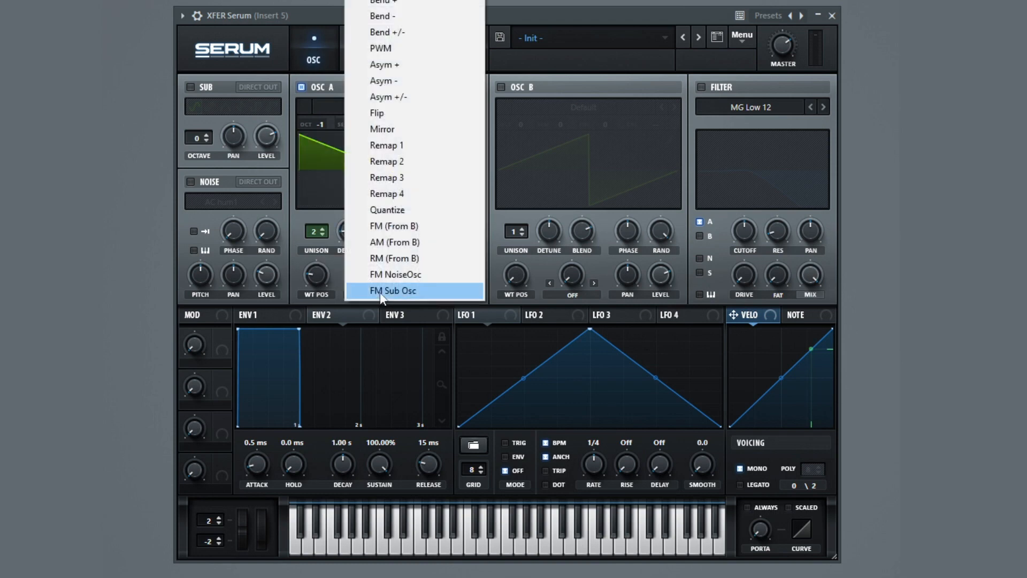
left_click(429, 3)
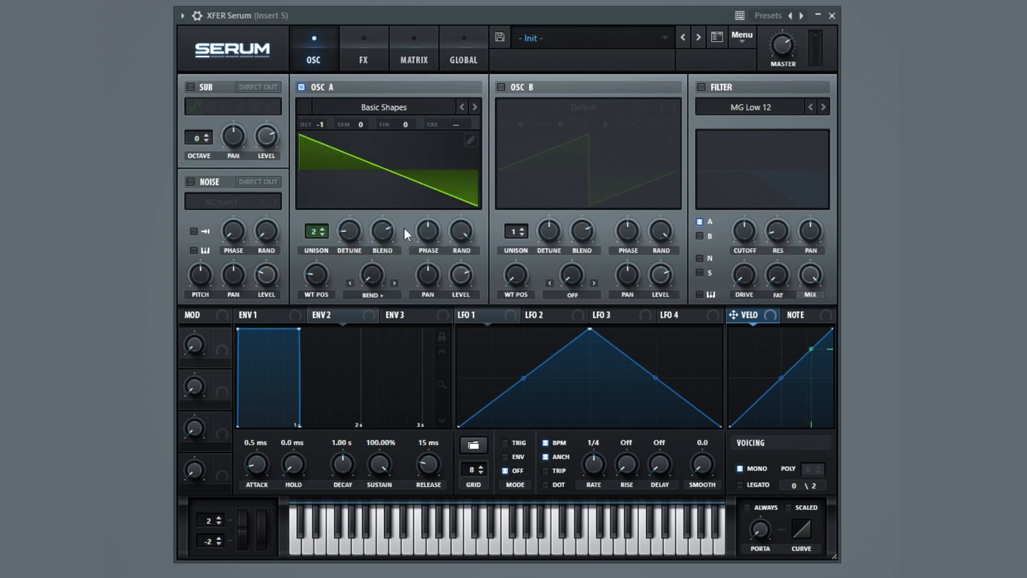
Enable oscillator B at octave -2 with the Analog wavetable Basic_Mdc
left_click(501, 88)
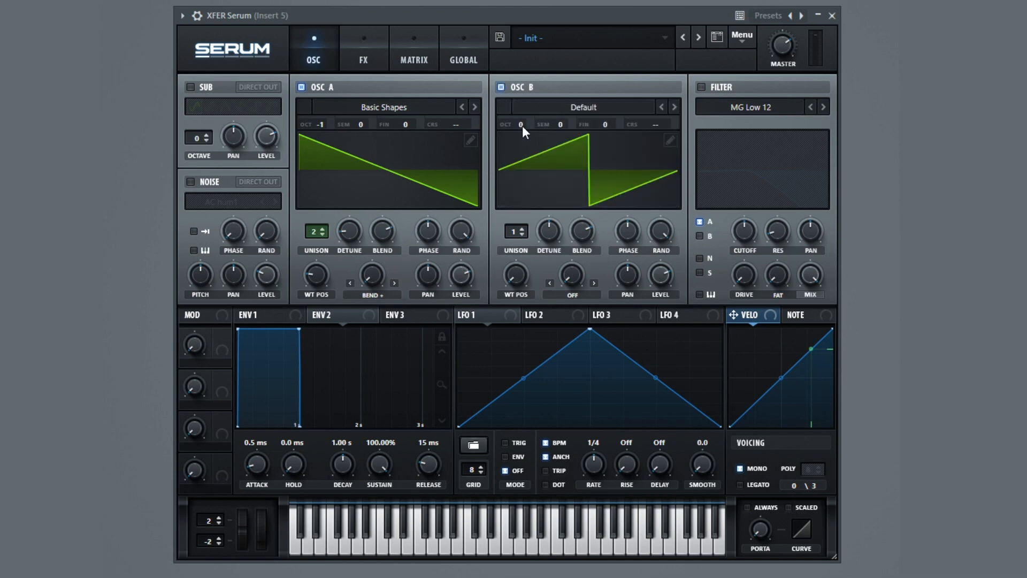
left_click_drag(523, 127, 522, 142)
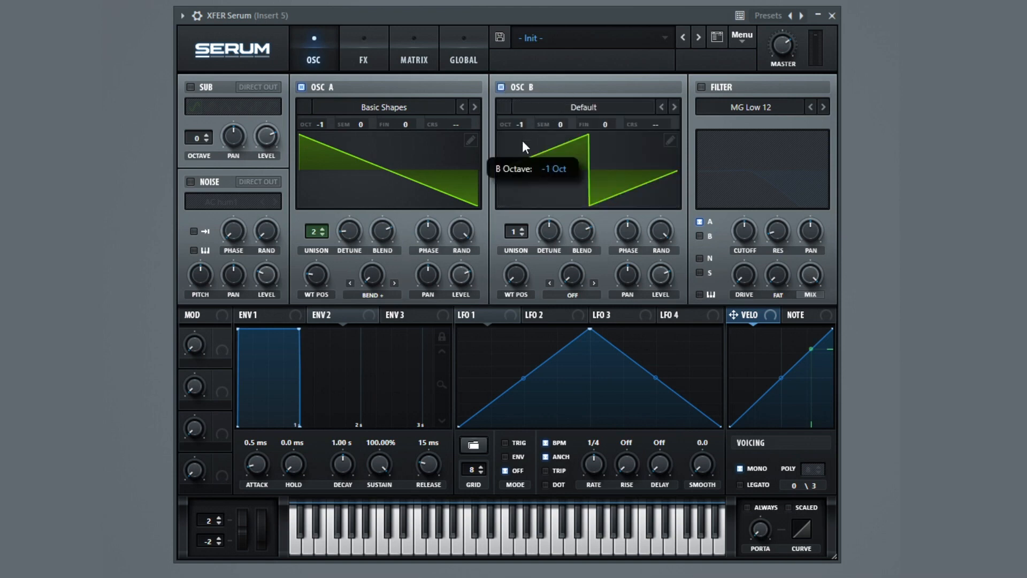
left_click(570, 108)
mouse_move(572, 160)
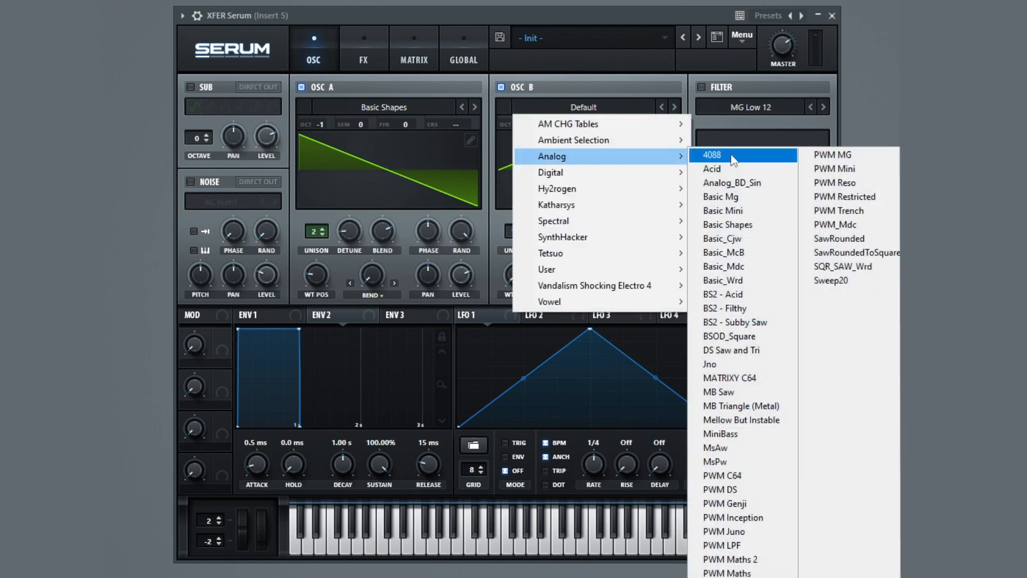
left_click(761, 267)
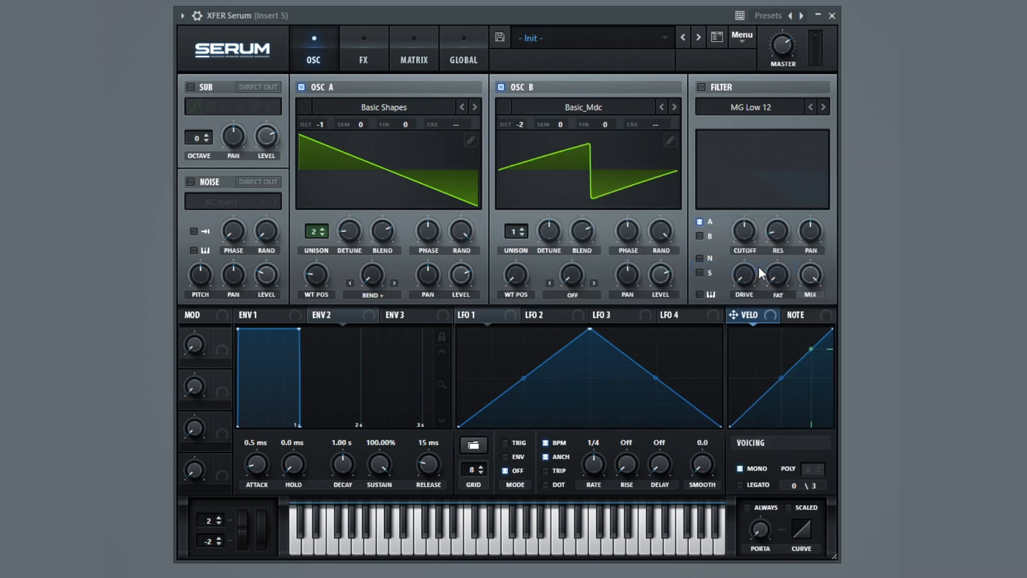
Give oscillator B 2 unison voices with reduced detune, a more rounded wavetable position, and a moderate amount of Asym + warp
left_click(522, 228)
left_click_drag(547, 227, 524, 252)
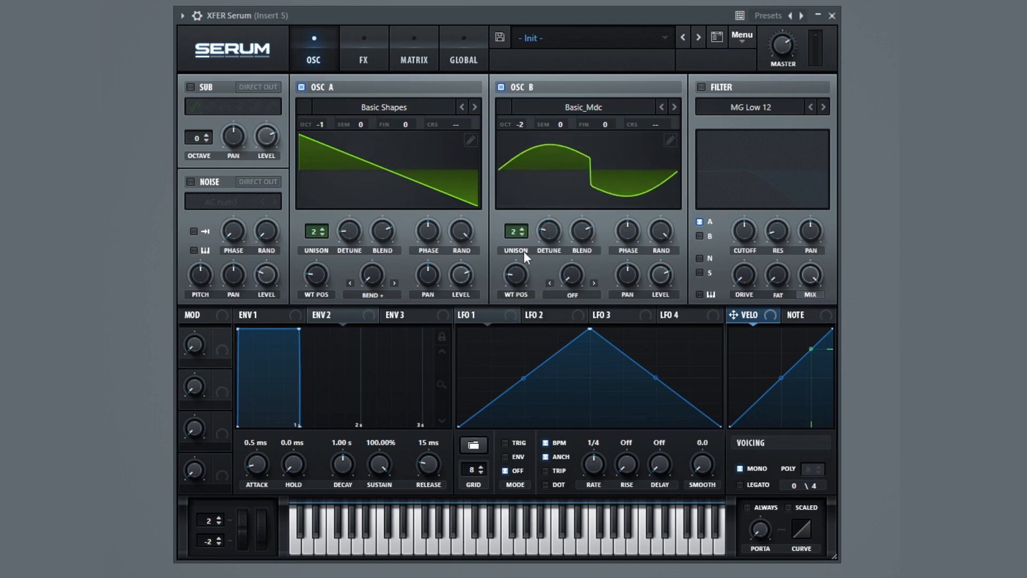
left_click(581, 292)
left_click(585, 64)
left_click_drag(571, 276, 577, 245)
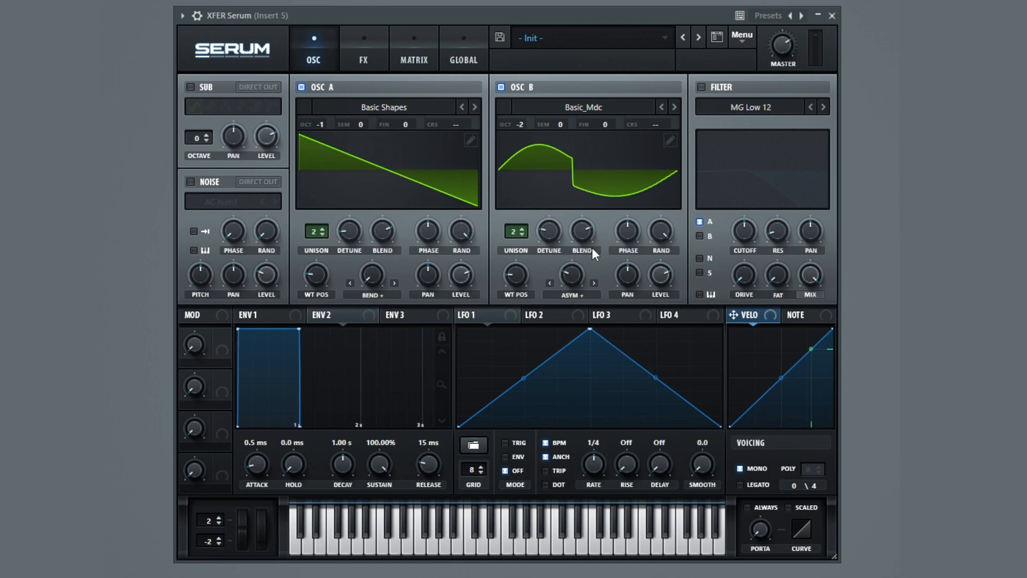
Enable the sub oscillator with a triangle wave at octave -2 and lower its level
left_click(190, 87)
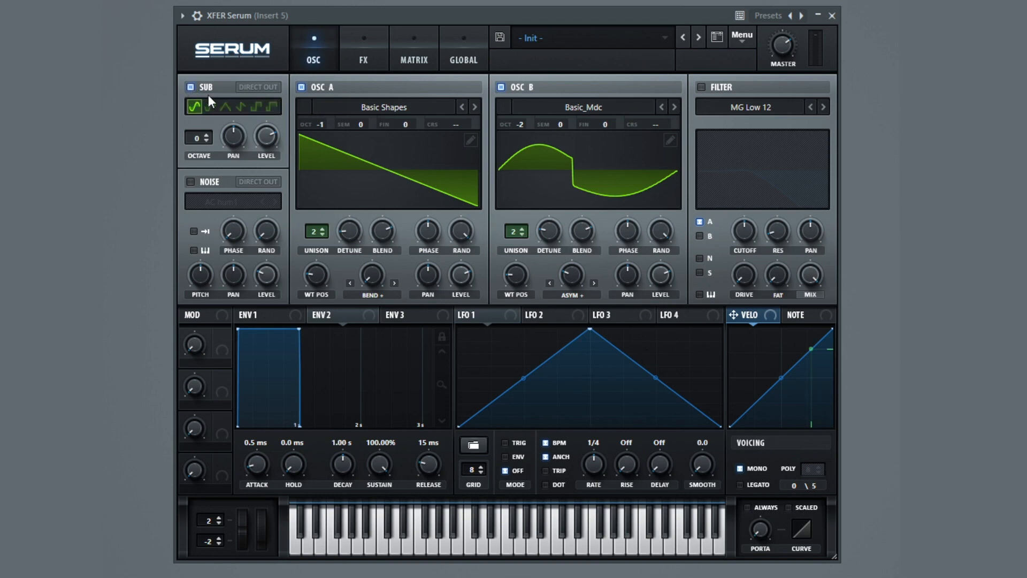
left_click(226, 106)
left_click(208, 138)
left_click(209, 138)
left_click_drag(271, 136, 264, 208)
Enable the filter as MG Low 18, route oscillators A, B and the sub through it, and lower the cutoff
left_click(701, 87)
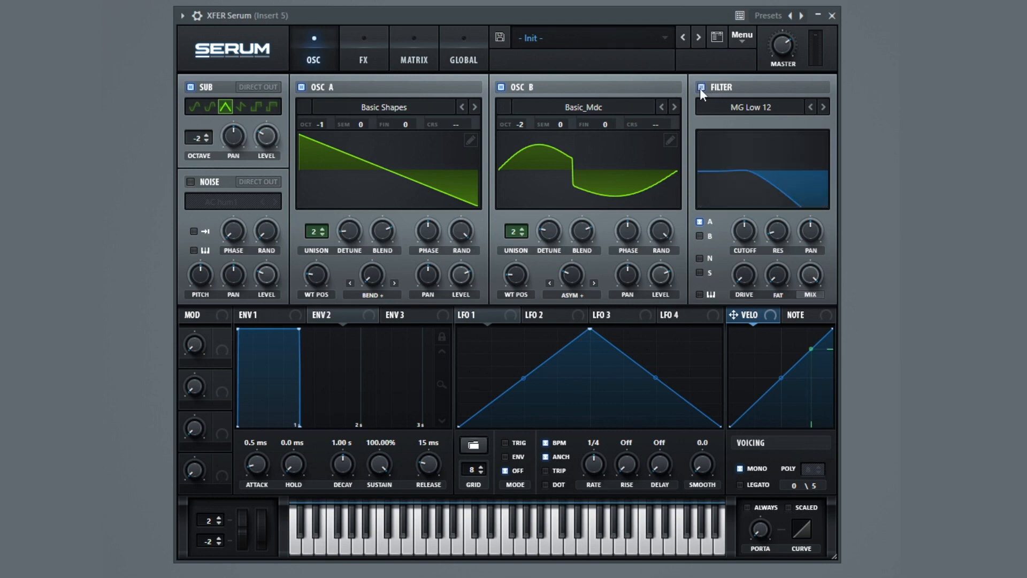
left_click(730, 106)
mouse_move(734, 123)
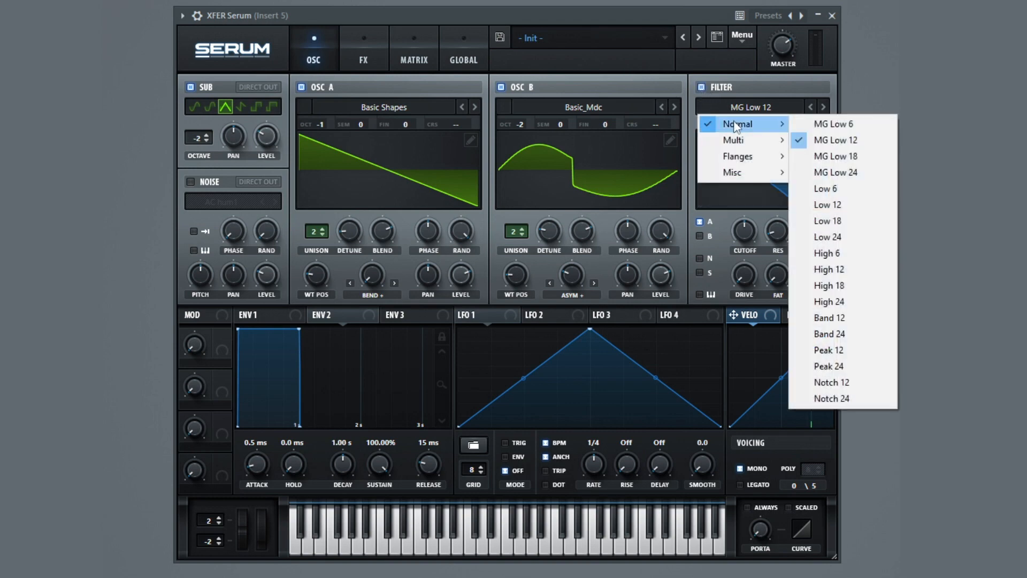
left_click(844, 158)
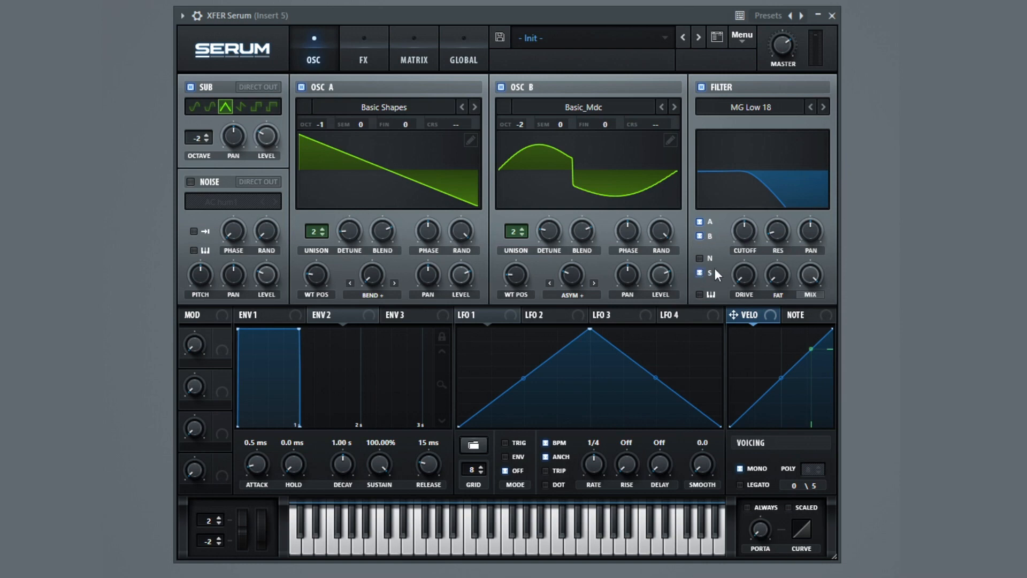
mouse_move(744, 233)
left_mouse_down()
mouse_move(737, 265)
mouse_move(749, 273)
mouse_move(753, 246)
left_mouse_up()
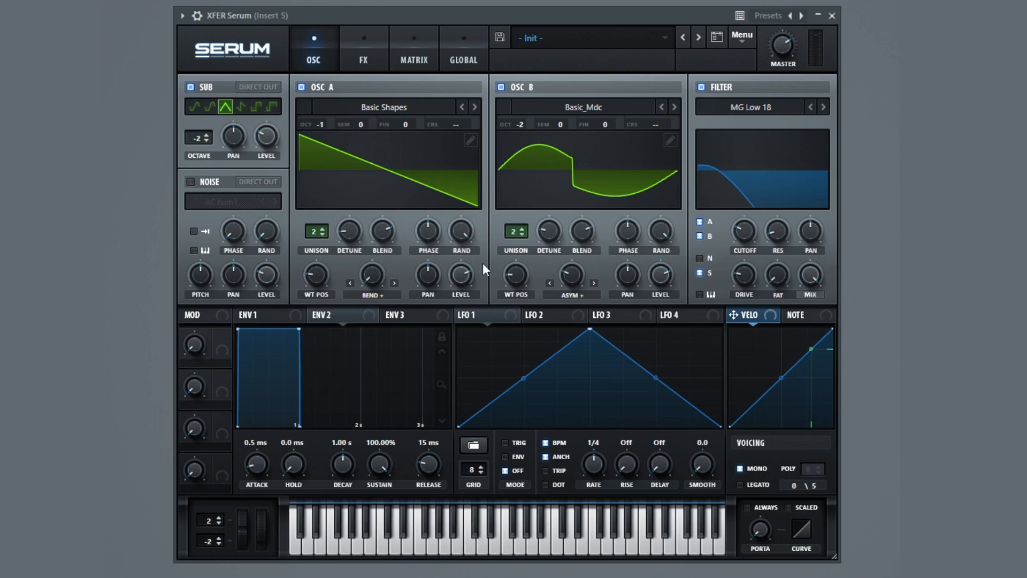
Shape Env 1 with sustain at -oo dB, a steeper decay curve and a 290 ms release
left_click(286, 317)
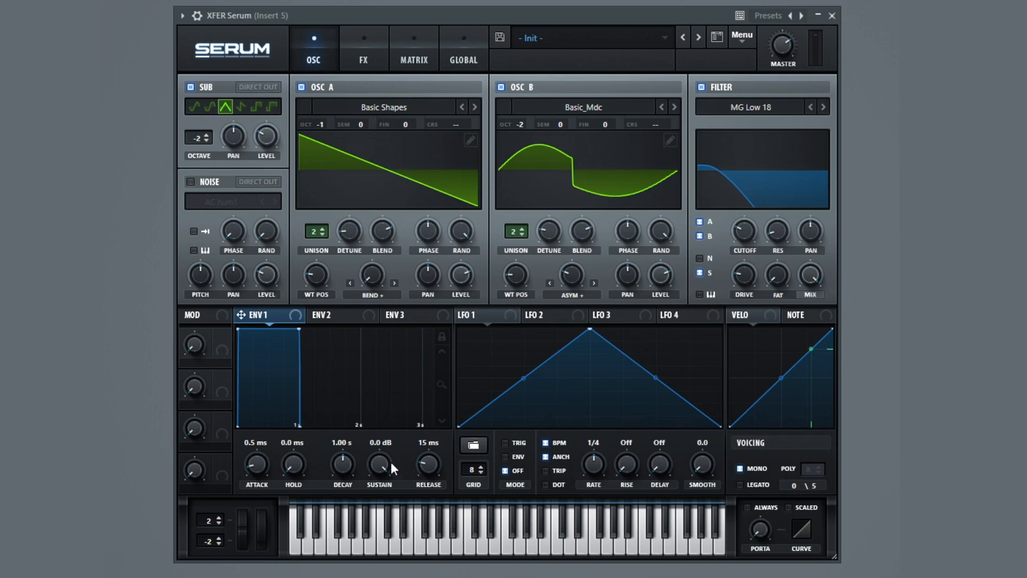
left_click_drag(391, 463, 381, 514)
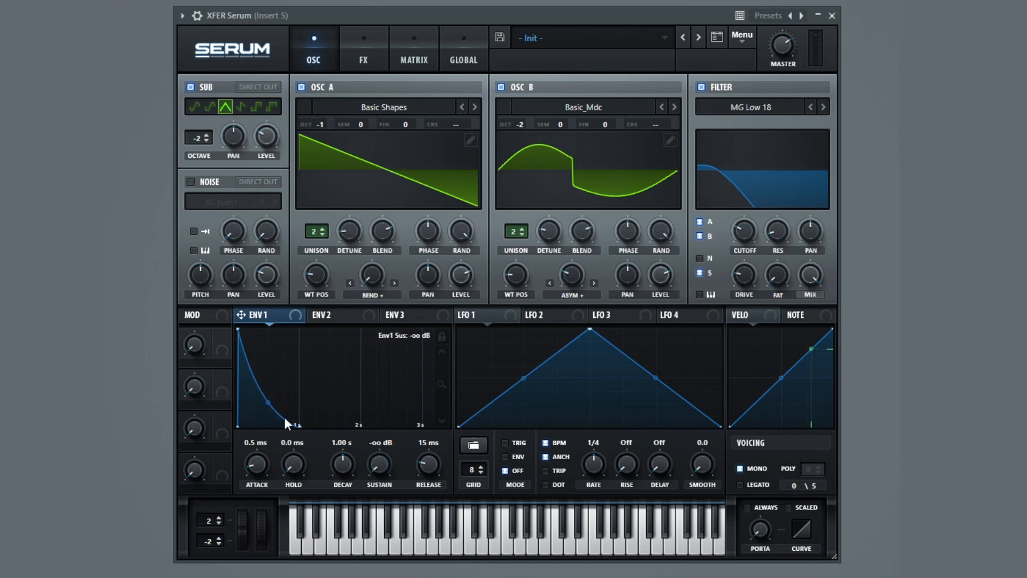
left_click_drag(270, 403, 268, 420)
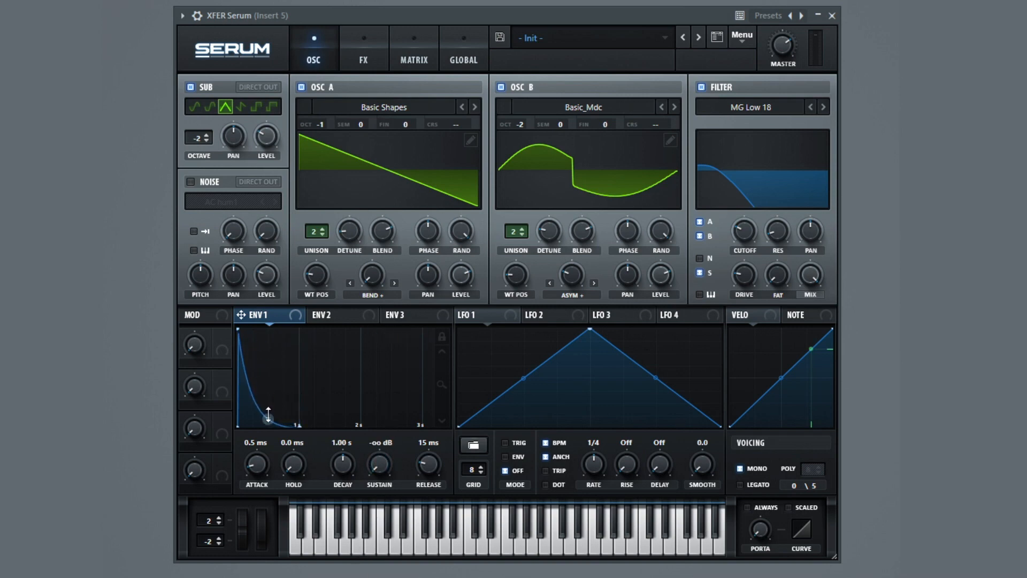
left_click_drag(434, 462, 440, 435)
Modulate the sub level and oscillator A's level with Env 1
left_click_drag(282, 188, 266, 137)
left_click_drag(419, 295, 442, 303)
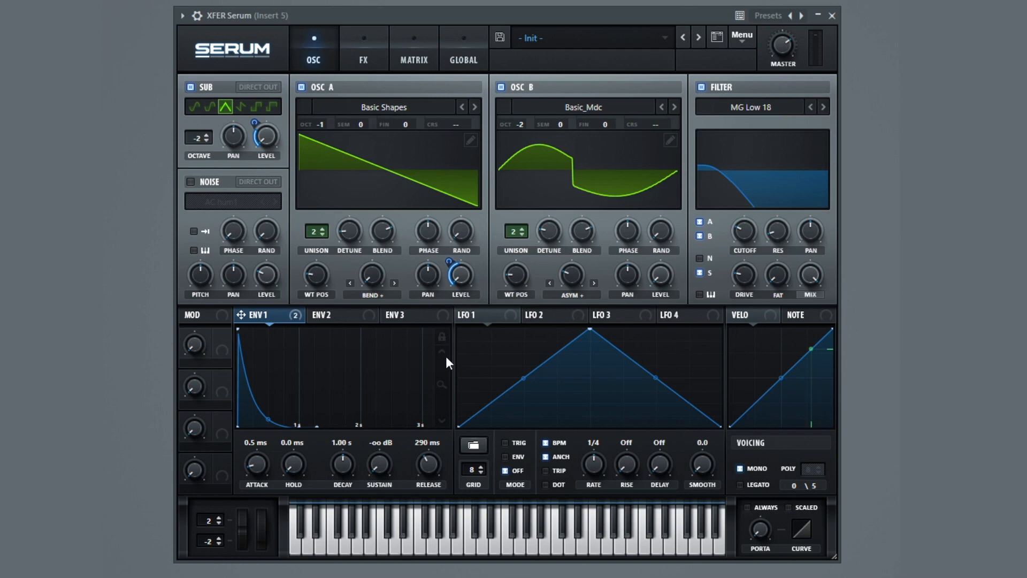
Shape Env 2 with 45.18% sustain, a steeper decay curve, 573 ms decay and 274 ms release
left_click(354, 315)
left_click_drag(379, 464, 368, 537)
left_click_drag(267, 386, 267, 397)
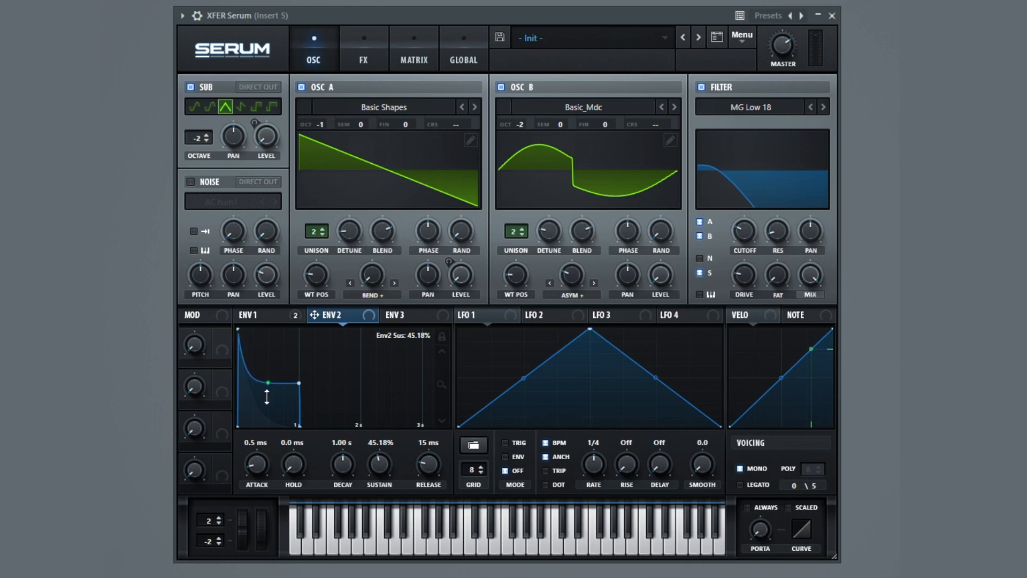
left_click_drag(341, 462, 335, 466)
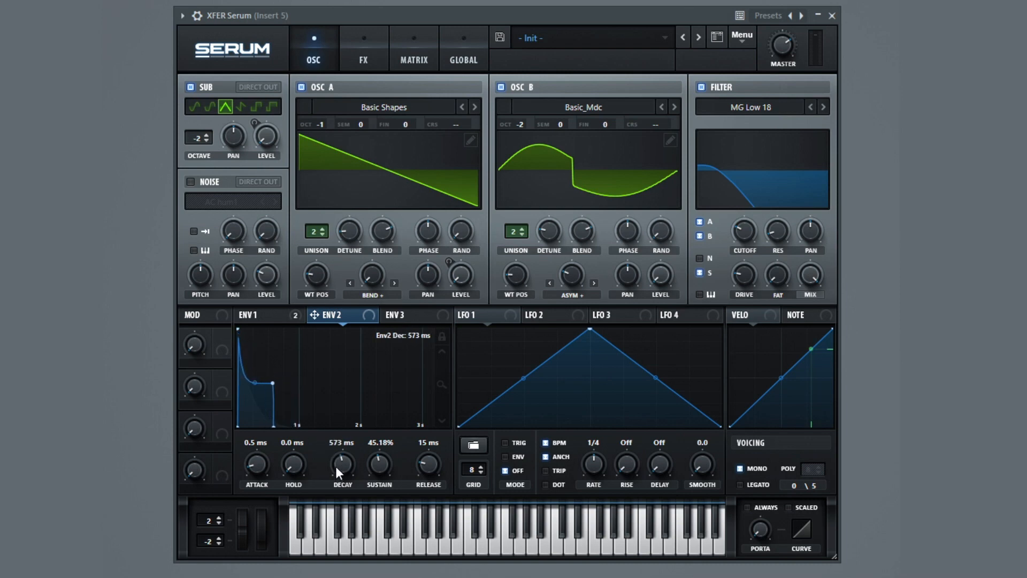
left_click_drag(420, 465, 436, 446)
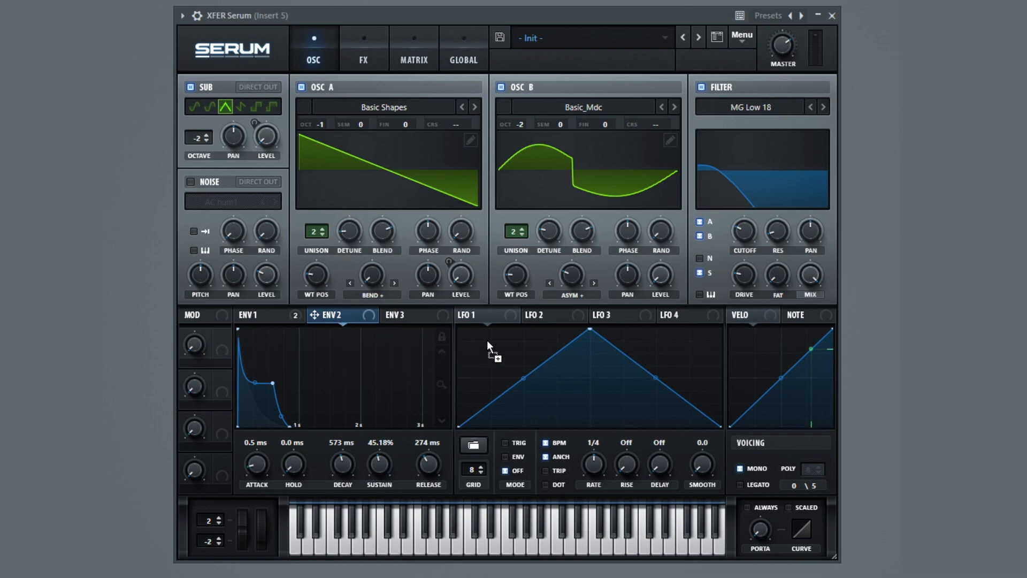
Modulate oscillator B's level and wavetable position with Env 2
left_click_drag(357, 315, 644, 298)
left_click_drag(513, 275, 498, 293)
Shape Env 3 with 46.05% sustain, 728 ms decay, a steeper decay curve and 217 ms release
left_click(411, 318)
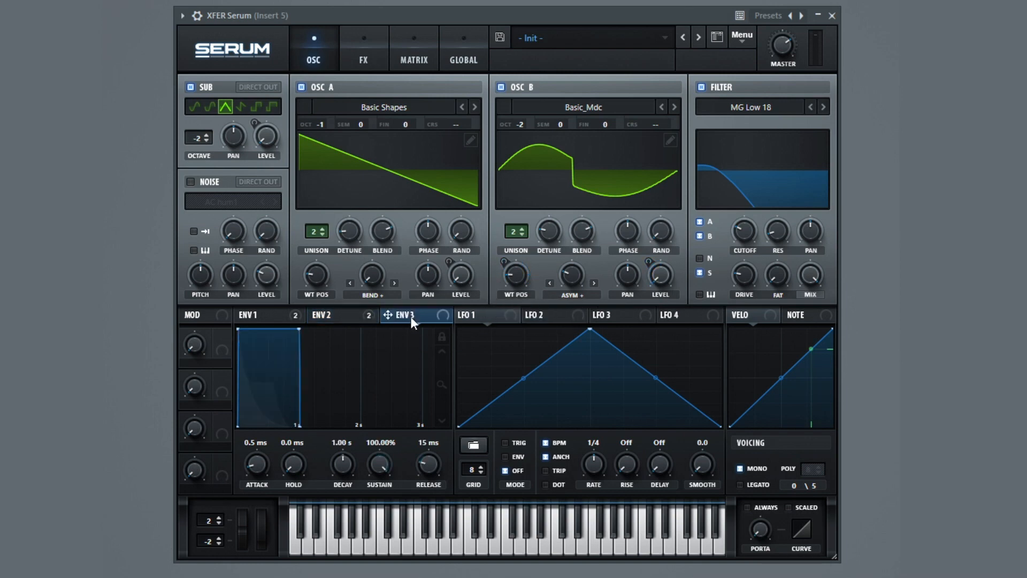
left_click_drag(386, 462, 373, 541)
left_click_drag(343, 464, 344, 476)
left_click_drag(263, 382, 284, 397)
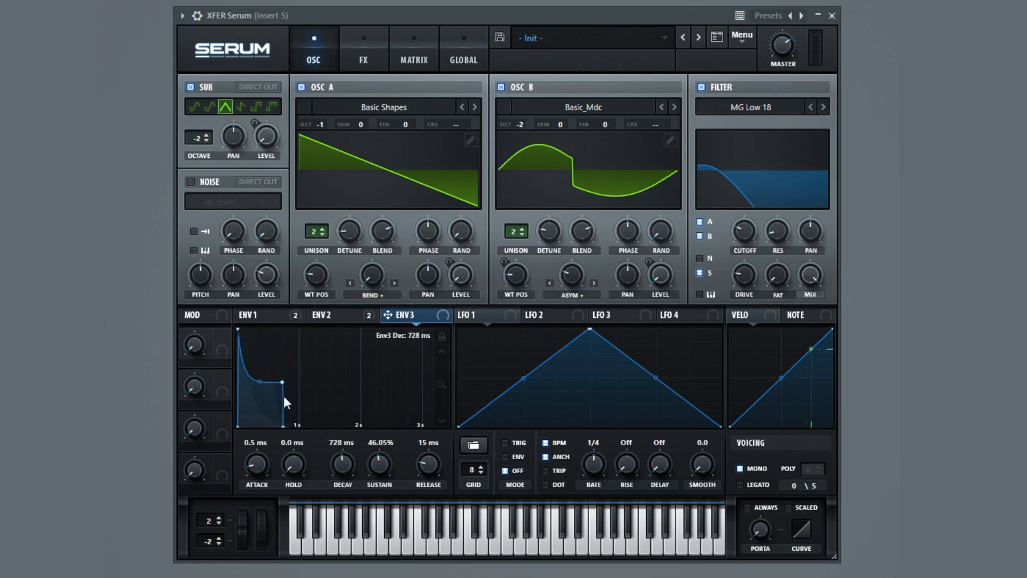
left_click_drag(428, 467, 430, 444)
Modulate the filter cutoff with Env 3 and adjust the modulation amount
left_click_drag(433, 318, 743, 258)
left_click_drag(742, 259, 741, 262)
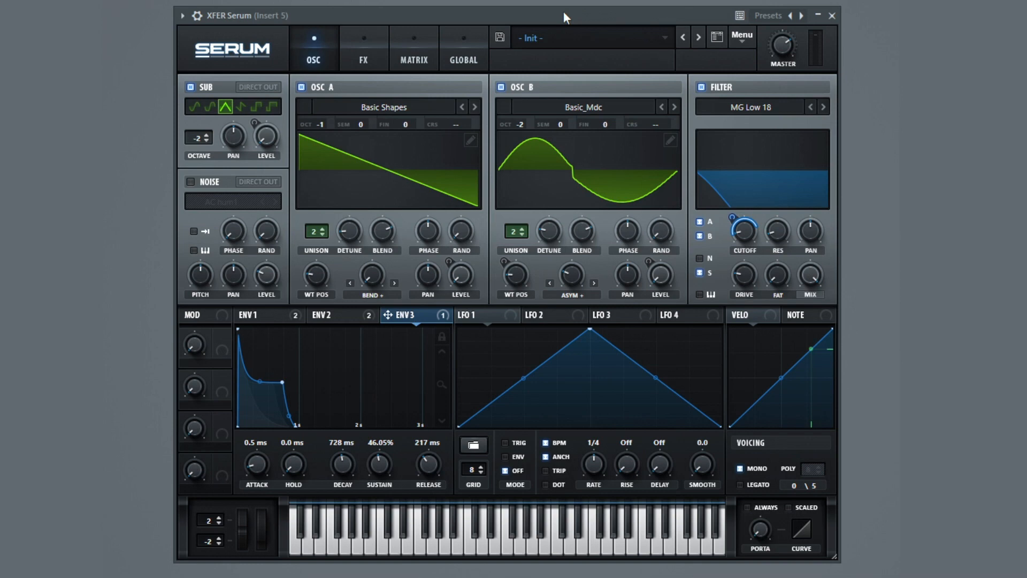
Enable the Flanger effect and move it to the start of the effects chain
left_click(364, 51)
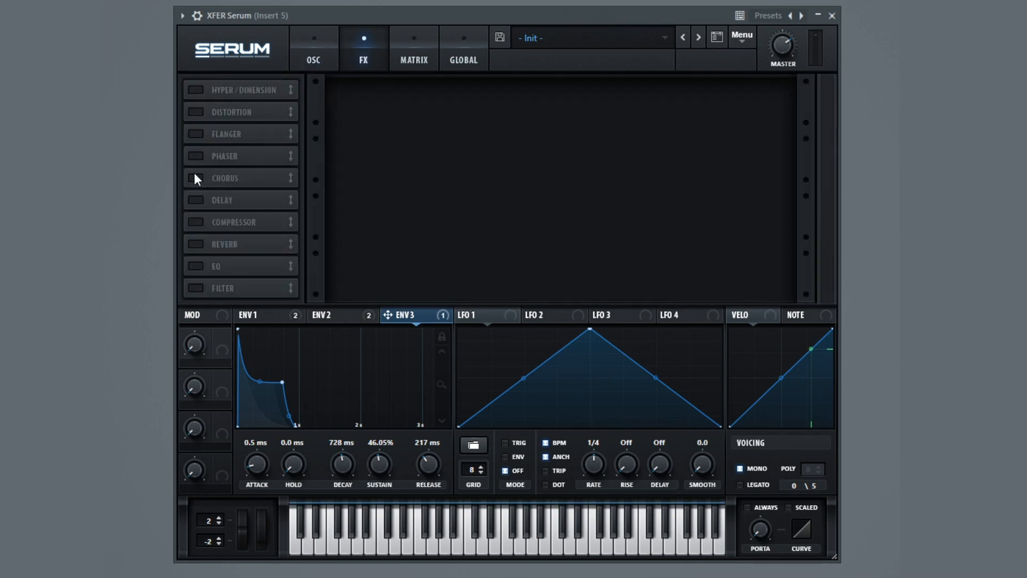
left_click(195, 134)
left_click_drag(291, 135, 291, 85)
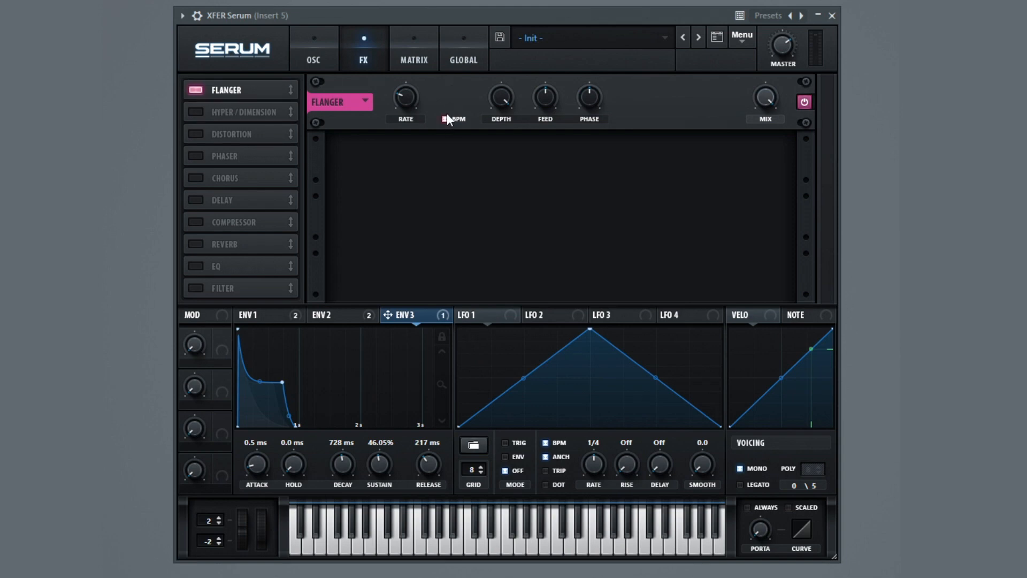
Raise the Flanger's rate, lower its feedback, set its phase to 69 degrees and reduce its mix
left_click_drag(411, 92, 415, 36)
left_click_drag(539, 95, 535, 120)
left_click_drag(593, 98, 580, 135)
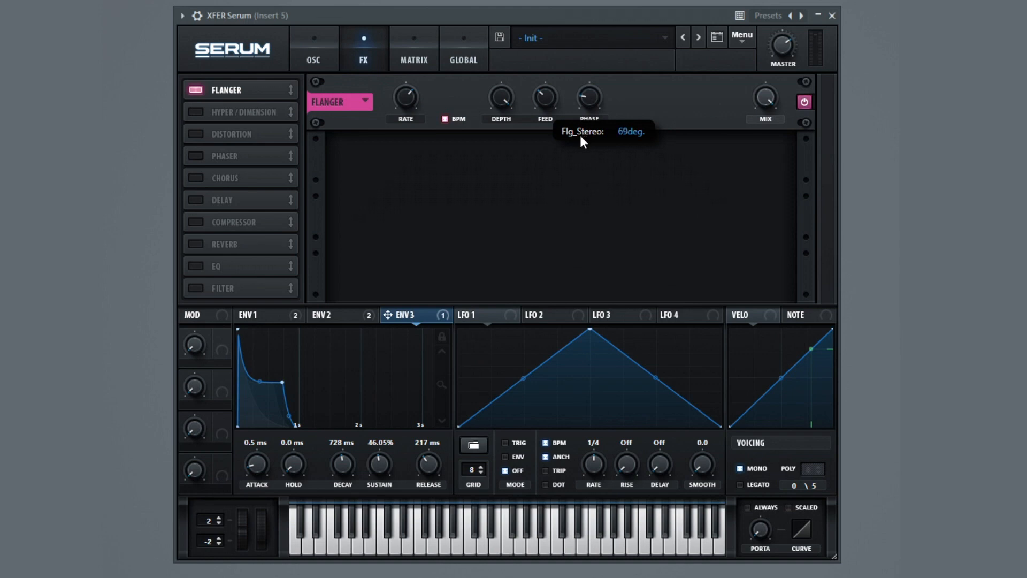
left_click_drag(752, 95, 739, 192)
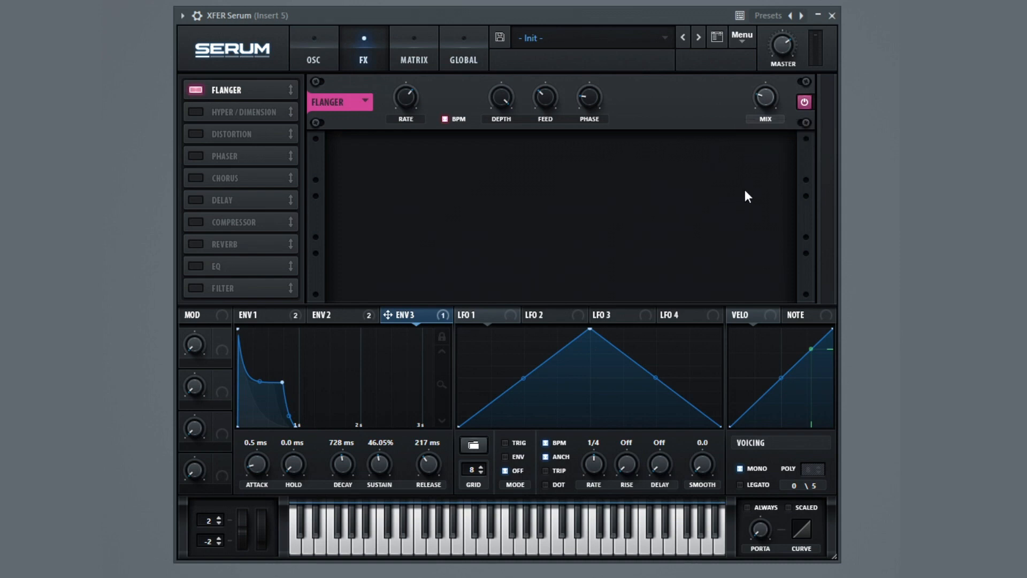
Enable the Phaser directly after the Flanger, raise its depth, and lower its frequency, feedback and mix
left_click(195, 157)
left_click_drag(289, 159, 290, 115)
mouse_move(406, 154)
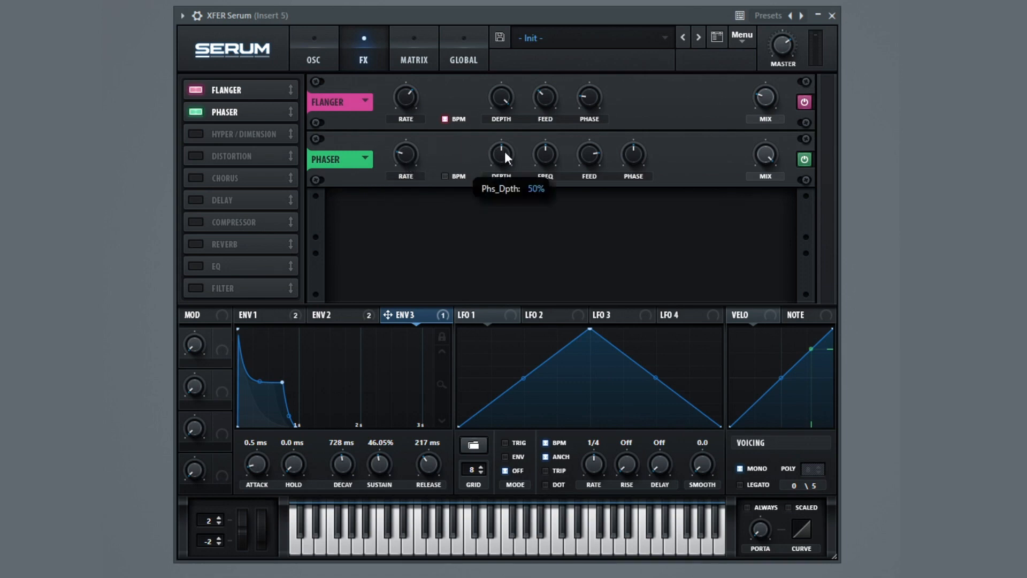
left_click_drag(505, 150, 585, 175)
left_click_drag(765, 155, 768, 243)
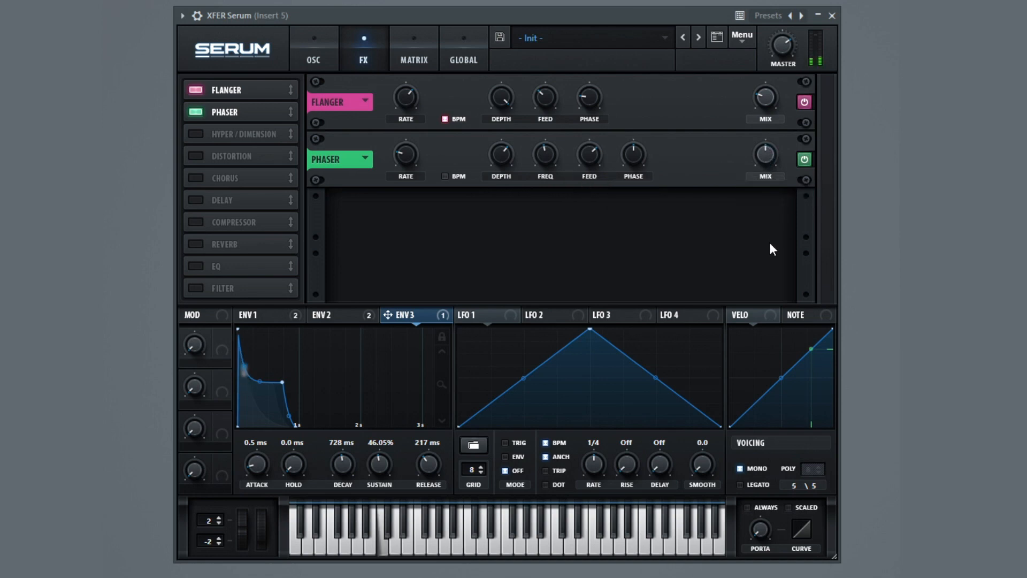
Enable the Compressor directly after the Phaser and switch it to multiband mode
left_click(204, 224)
left_click_drag(289, 221, 290, 126)
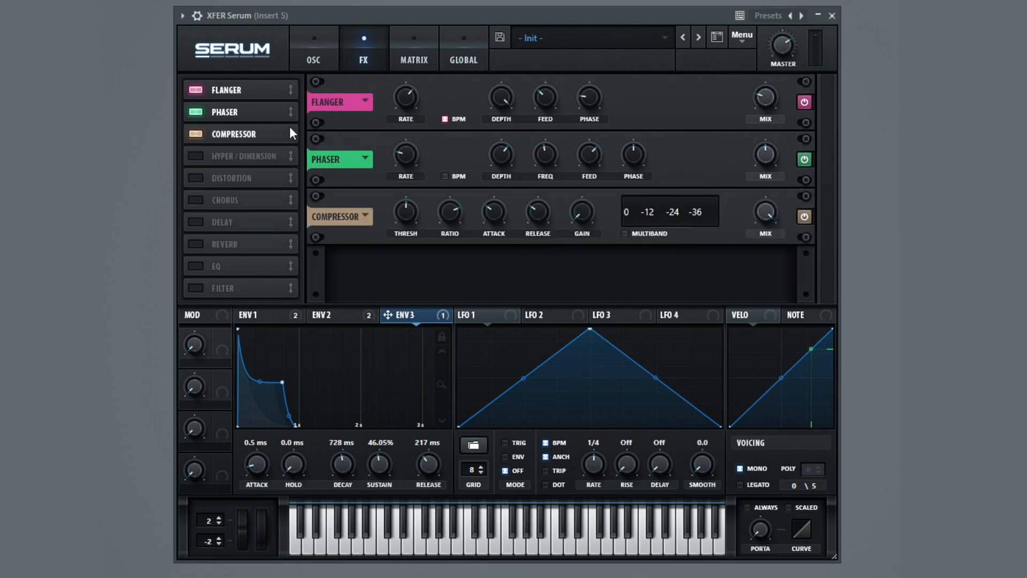
left_click(625, 234)
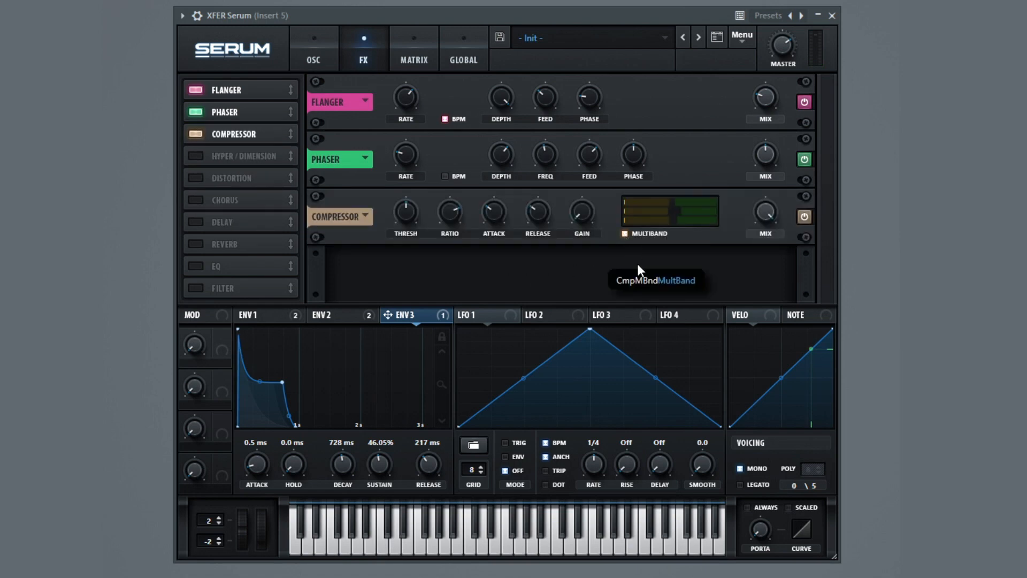
Adjust the Compressor's threshold, set its ratio to 2:1, shorten attack and release, raise the gain, and set the low band to 110%
mouse_move(403, 216)
left_click_drag(404, 218, 405, 208)
mouse_move(448, 229)
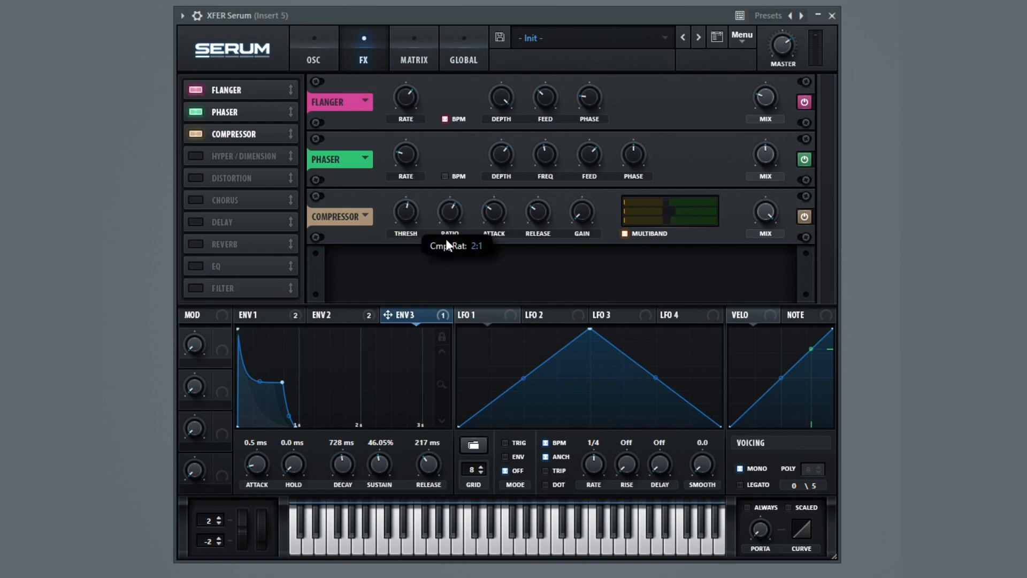
left_click_drag(489, 217, 487, 250)
left_click_drag(537, 217, 528, 232)
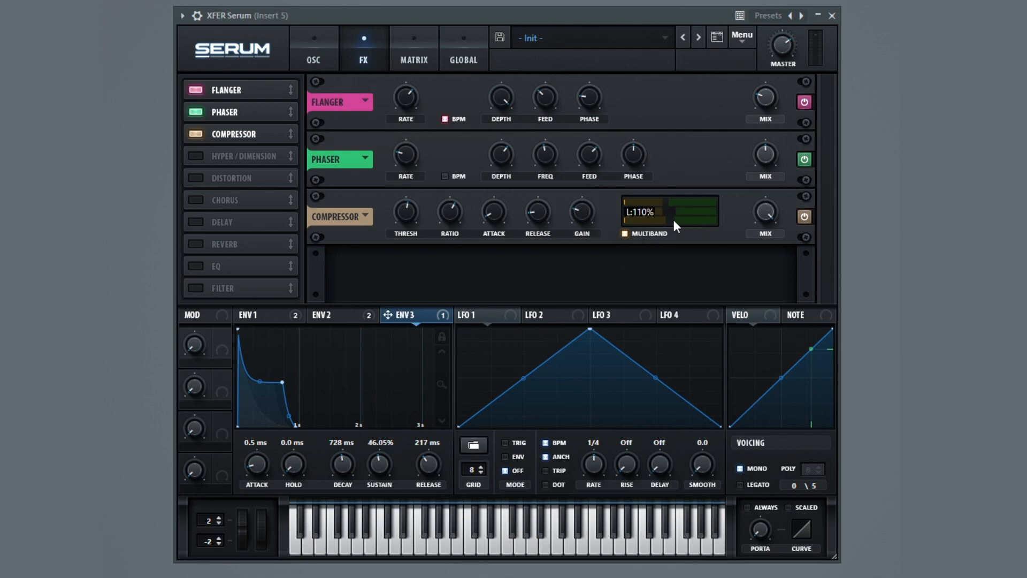
key("space")
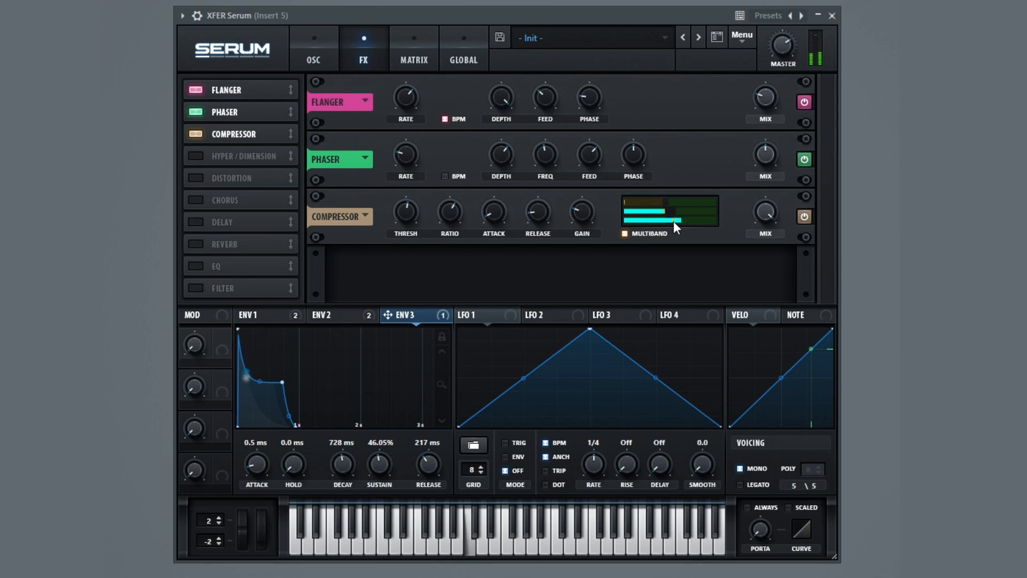
key("space")
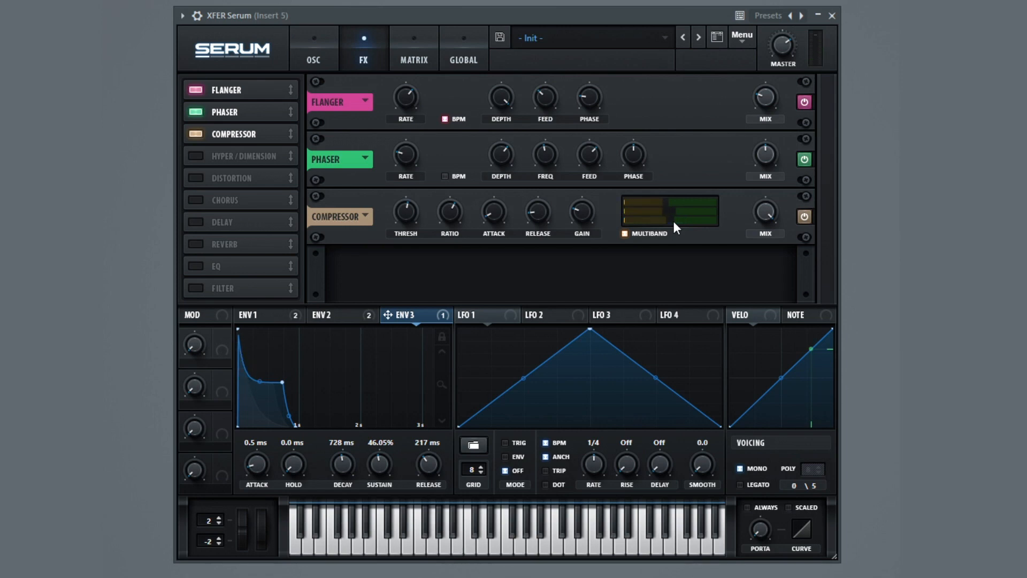
Enable the Chorus after the Compressor, raise its rate, shorten delay 1, lengthen delay 2 and reduce its depth
left_click(202, 200)
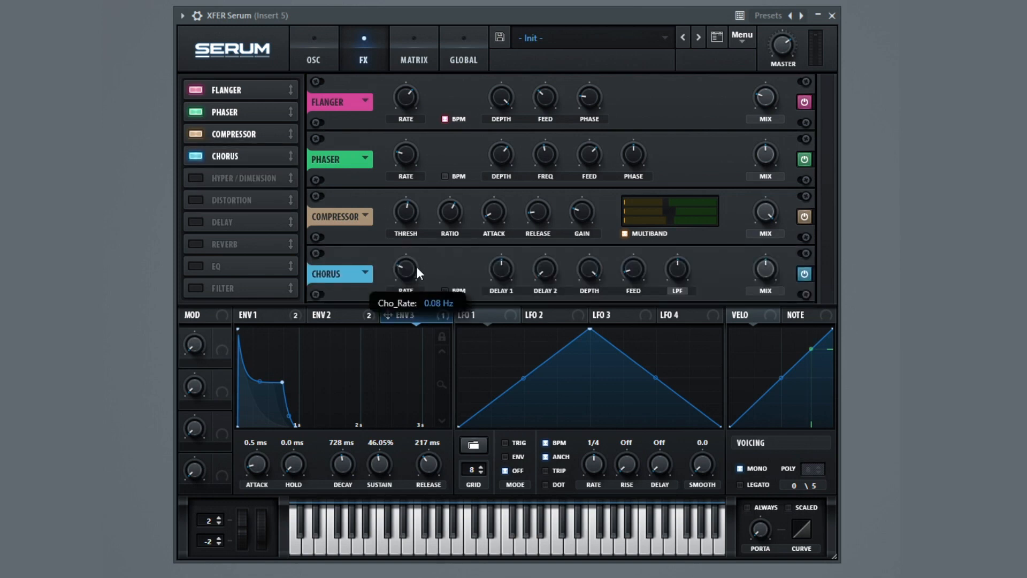
left_click_drag(416, 266, 417, 249)
mouse_move(499, 271)
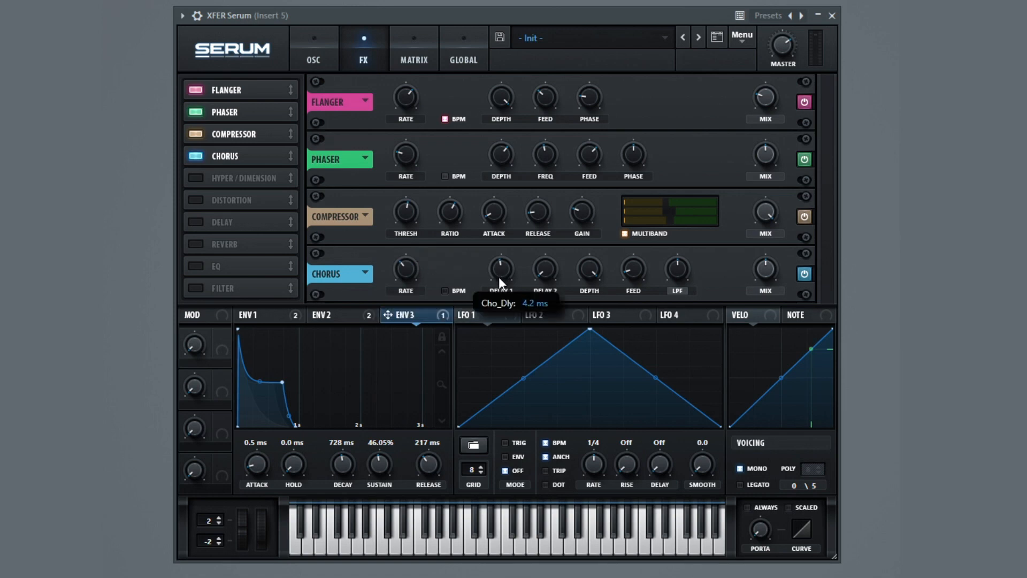
left_click_drag(494, 290, 488, 309)
mouse_move(546, 266)
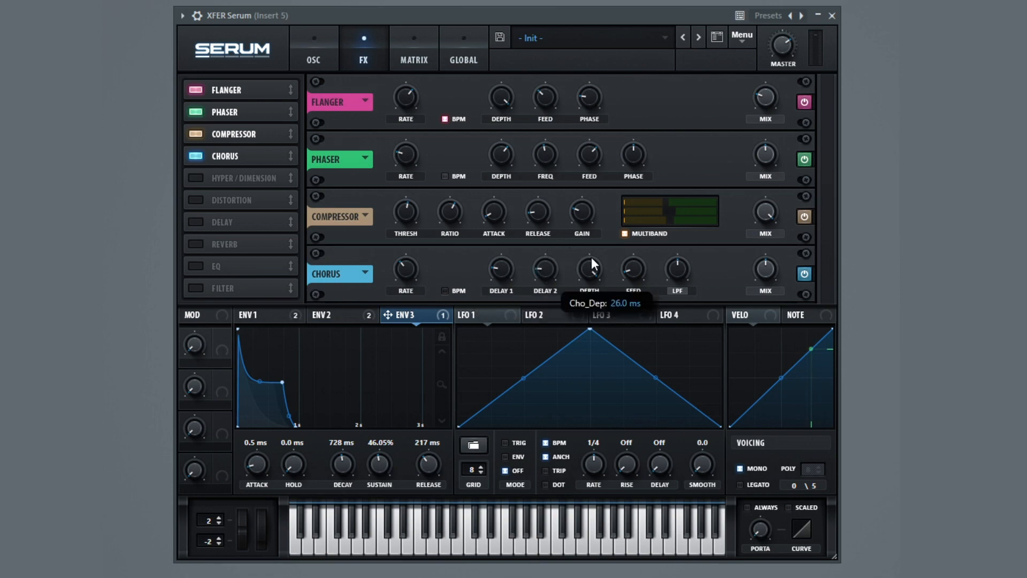
left_click_drag(592, 257, 587, 323)
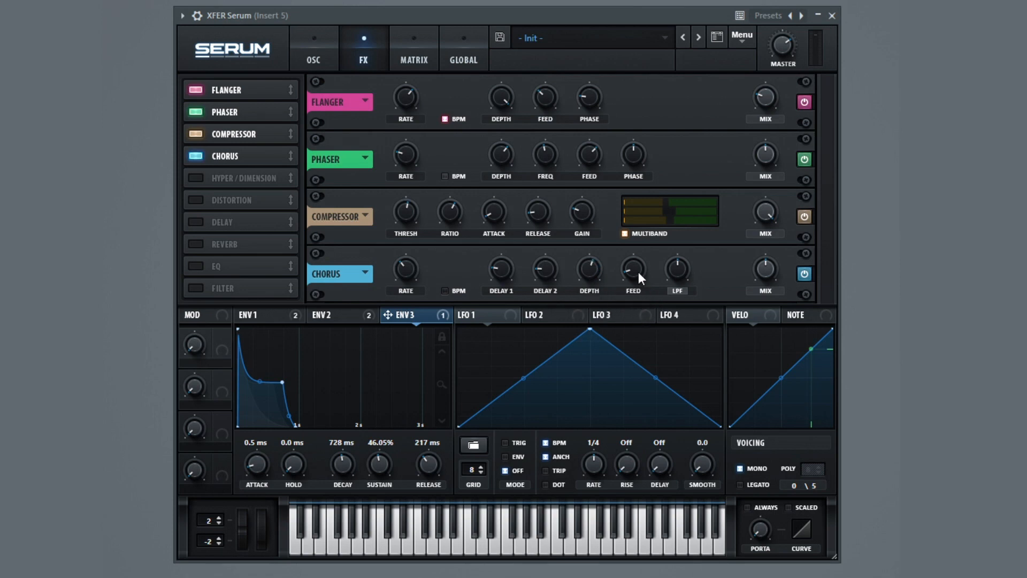
Set the Chorus feedback to 31%, raise its low-pass frequency and lower its mix
mouse_move(637, 271)
left_click_drag(638, 268, 640, 239)
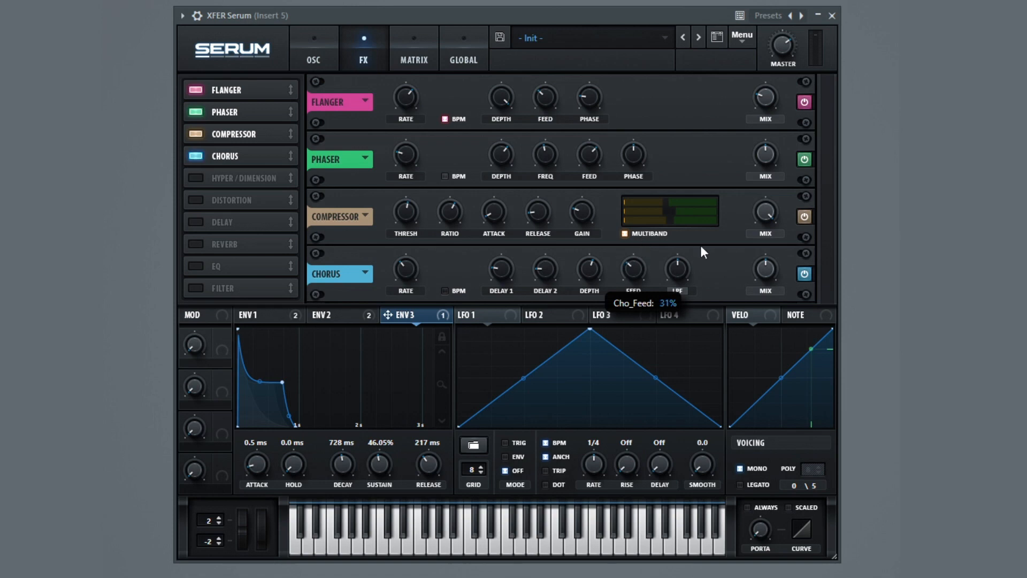
mouse_move(676, 273)
left_click_drag(676, 272, 678, 235)
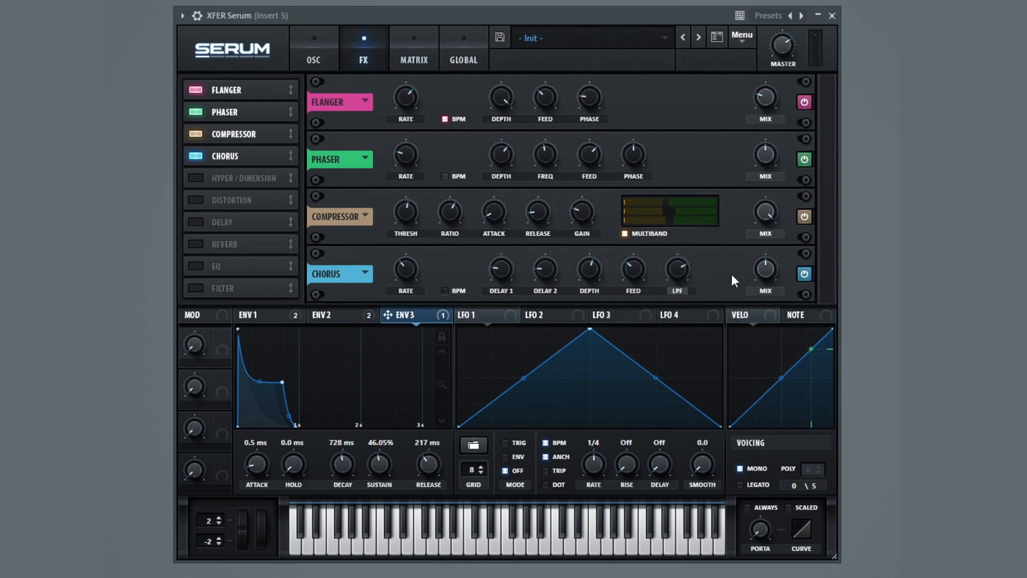
mouse_move(764, 268)
Enable the Filter effect directly after the Chorus and set its type to High 24
left_click(195, 288)
left_click_drag(287, 293, 275, 172)
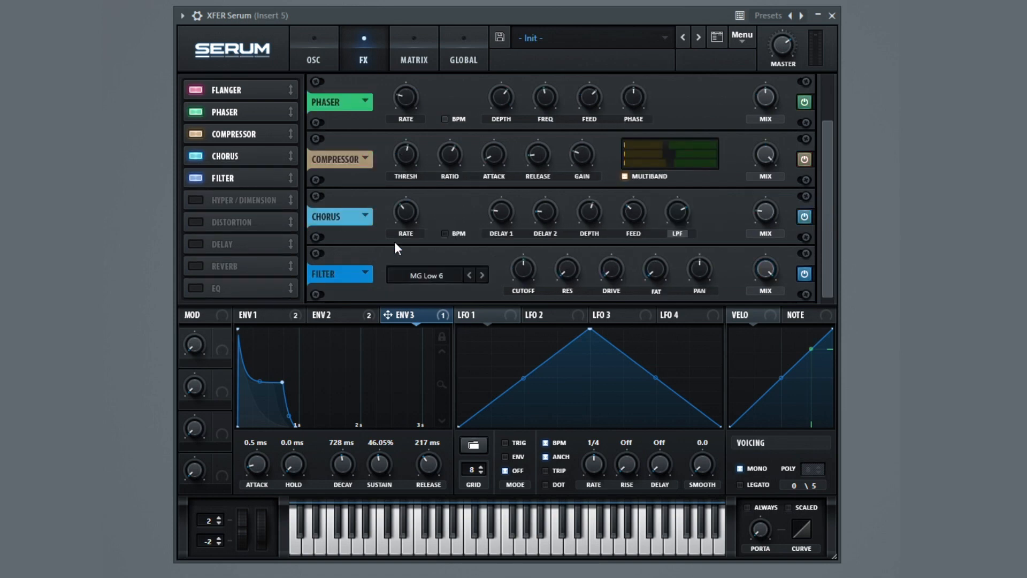
left_click(443, 275)
mouse_move(443, 292)
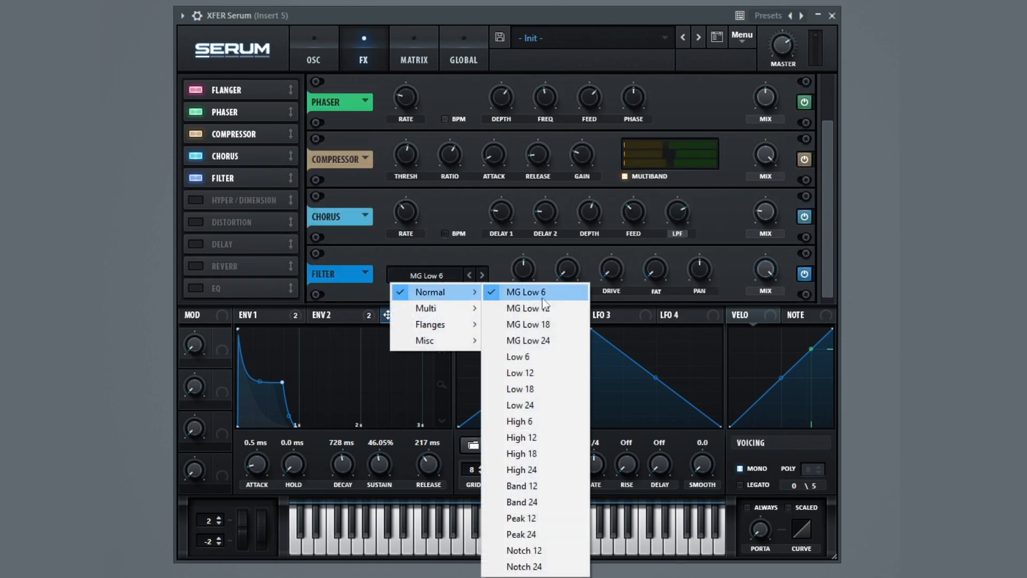
left_click(532, 470)
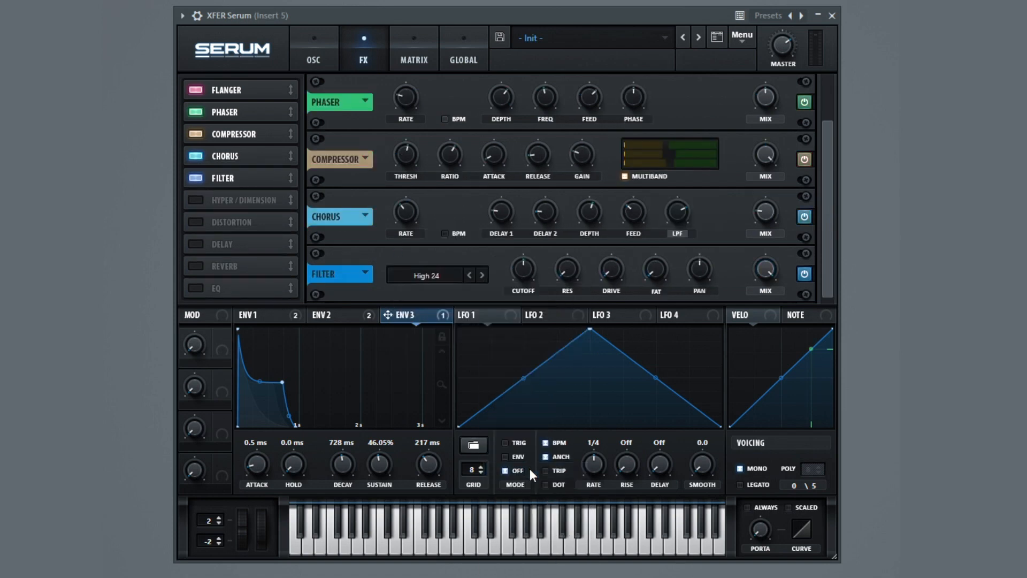
Raise the Filter effect's cutoff, set resonance to 12%, drive to 11% and fat to 10%, and turn its mix down close to minimum
left_click_drag(519, 270, 530, 264)
mouse_move(565, 258)
left_click_drag(563, 253, 563, 248)
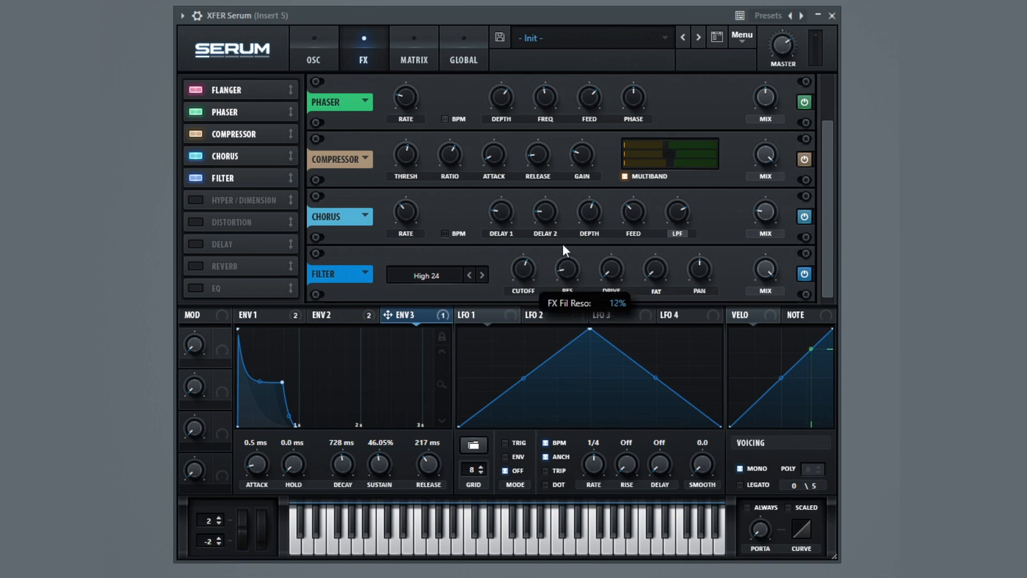
mouse_move(618, 255)
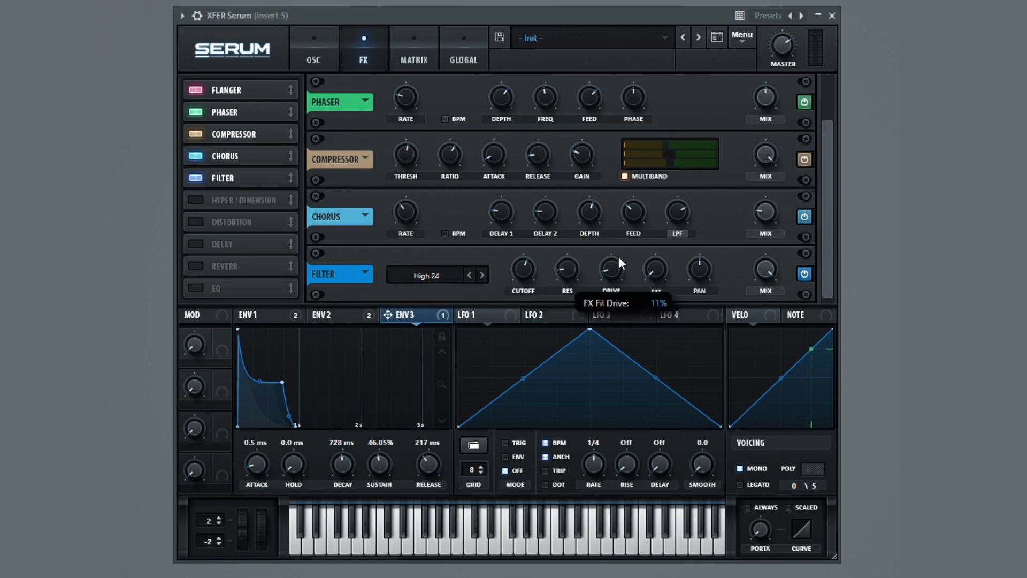
left_click_drag(655, 268, 652, 248)
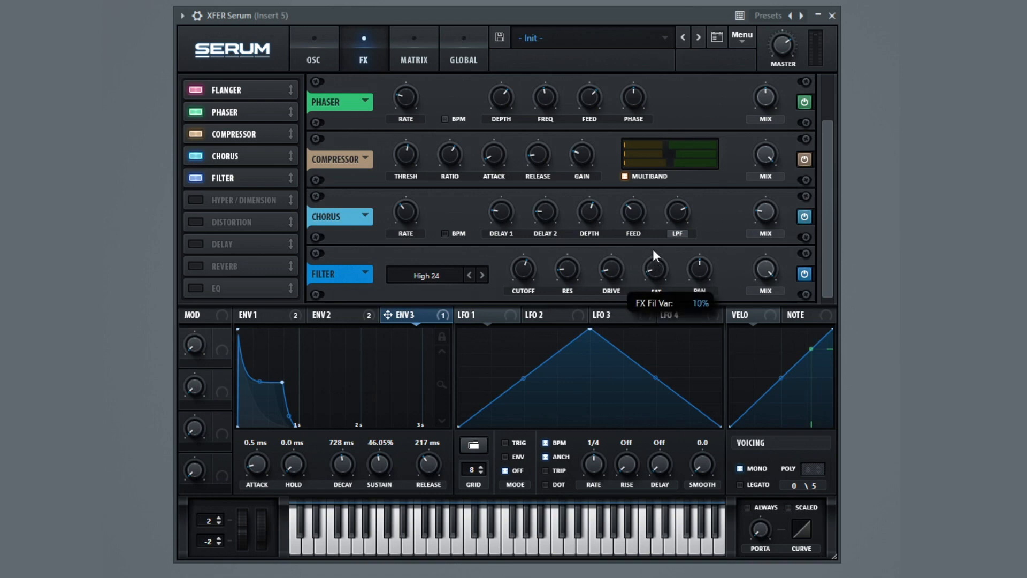
left_click_drag(755, 268, 768, 453)
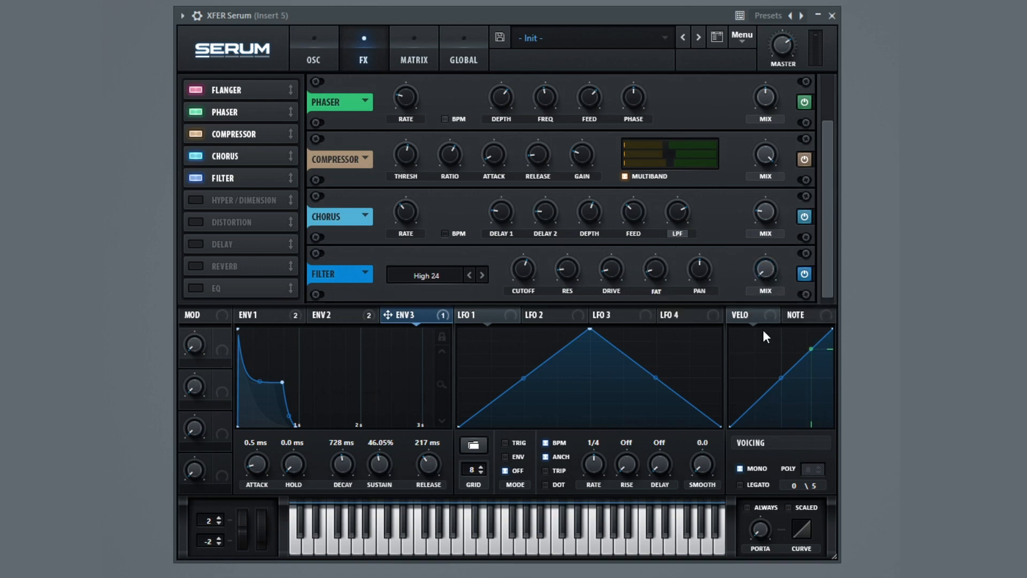
Enable the EQ after the Filter, set its low band to the low-cut shape and lower that band's frequency
left_click(192, 295)
left_click_drag(291, 289, 293, 198)
left_click(517, 289)
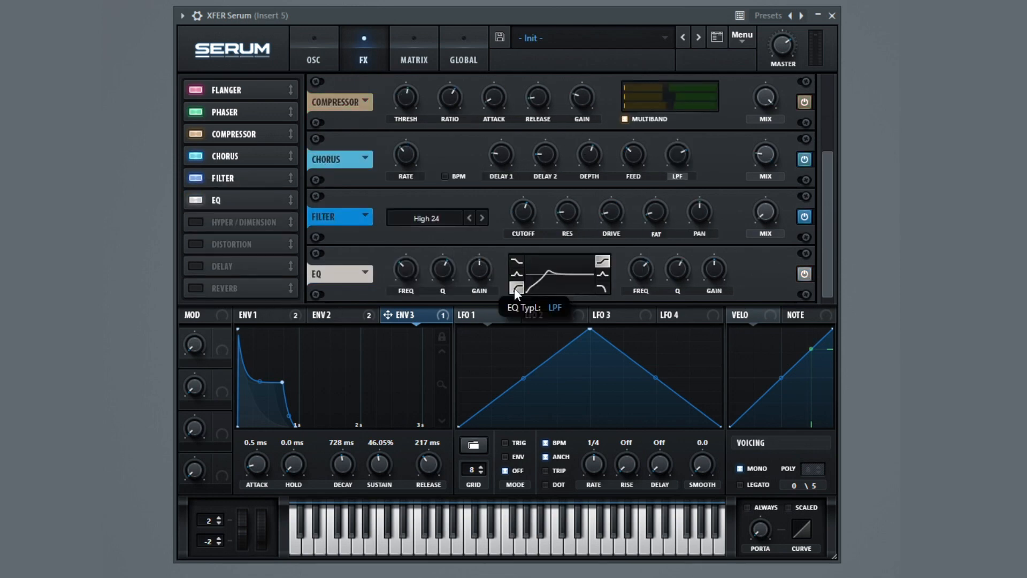
left_click_drag(406, 269, 444, 278)
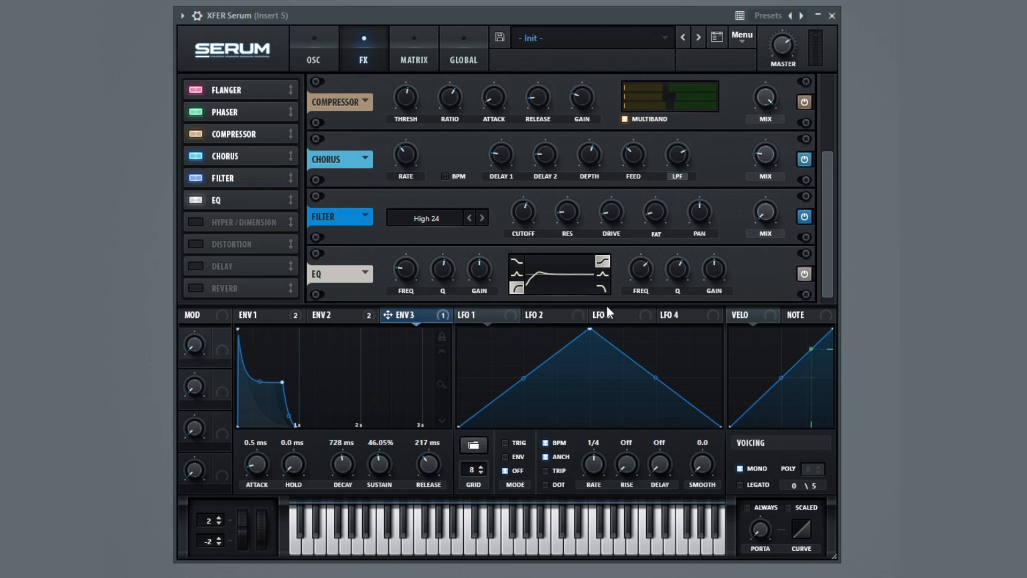
Raise the EQ high band's frequency and gain, and modulate that band's frequency with Env 1
left_click_drag(642, 276, 642, 265)
left_click_drag(713, 274, 717, 267)
left_click_drag(275, 319, 407, 324)
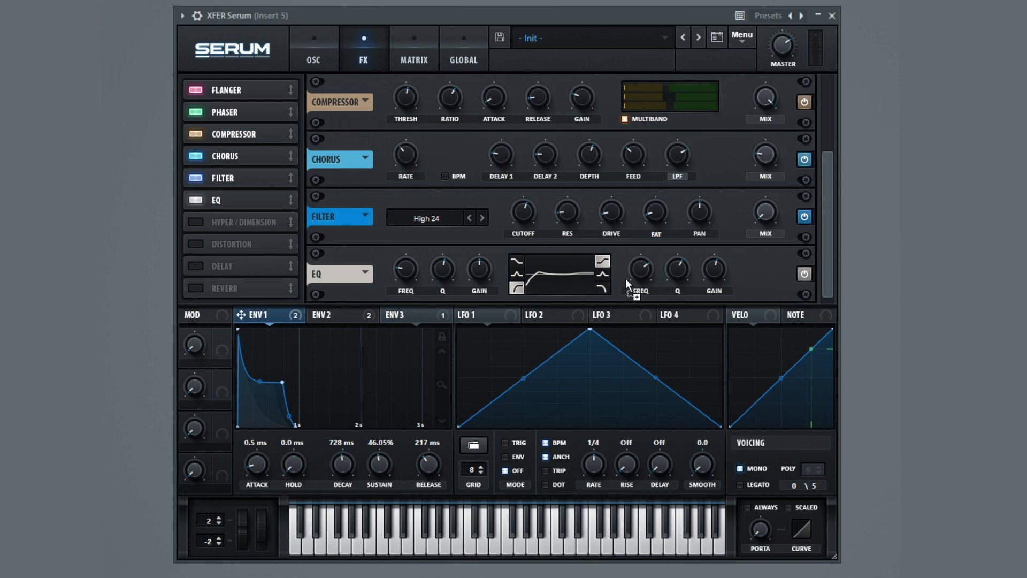
left_click_drag(636, 268, 637, 267)
mouse_move(624, 262)
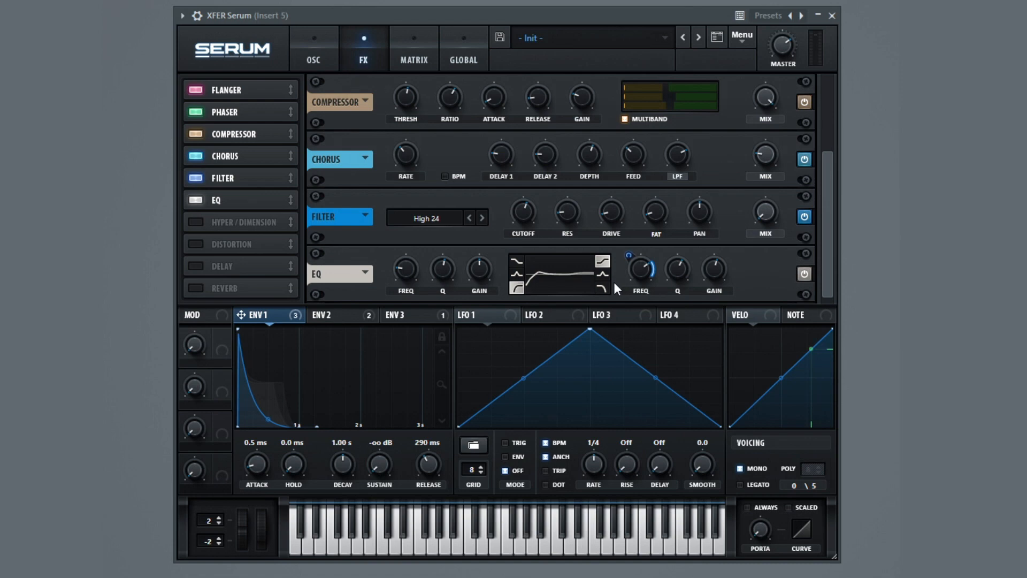
Enable the Hall Reverb after the EQ, reduce its size, set decay to 3.5 s, and raise its low cut and high cut
left_click_drag(290, 288, 290, 220)
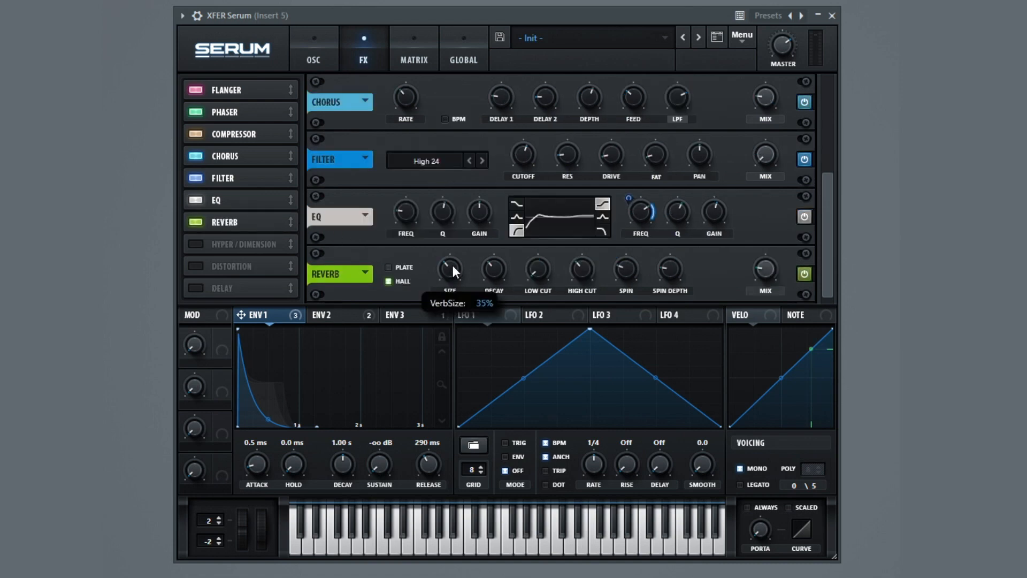
left_click_drag(453, 264, 447, 305)
left_click_drag(499, 266, 497, 268)
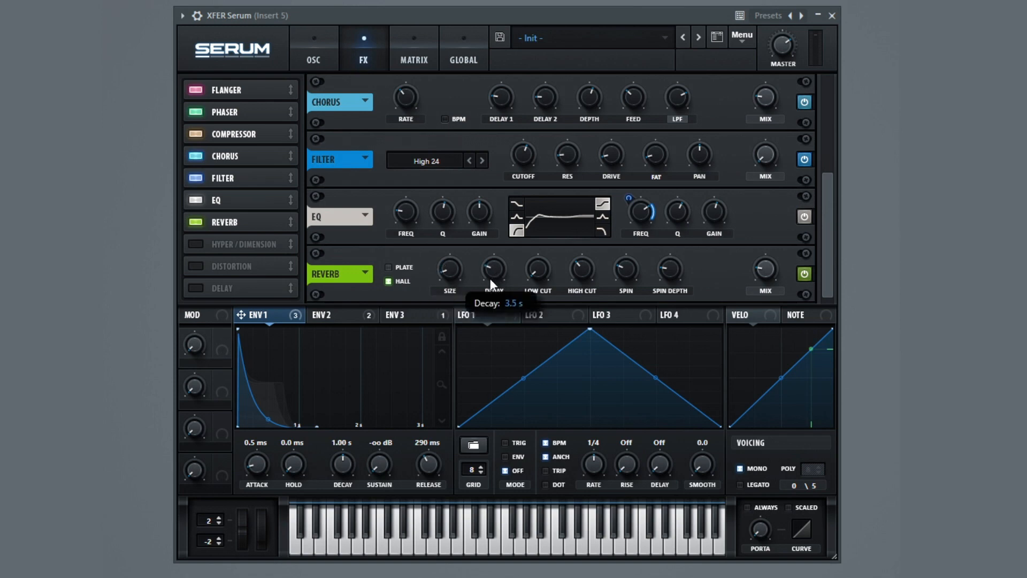
left_click_drag(544, 273, 547, 241)
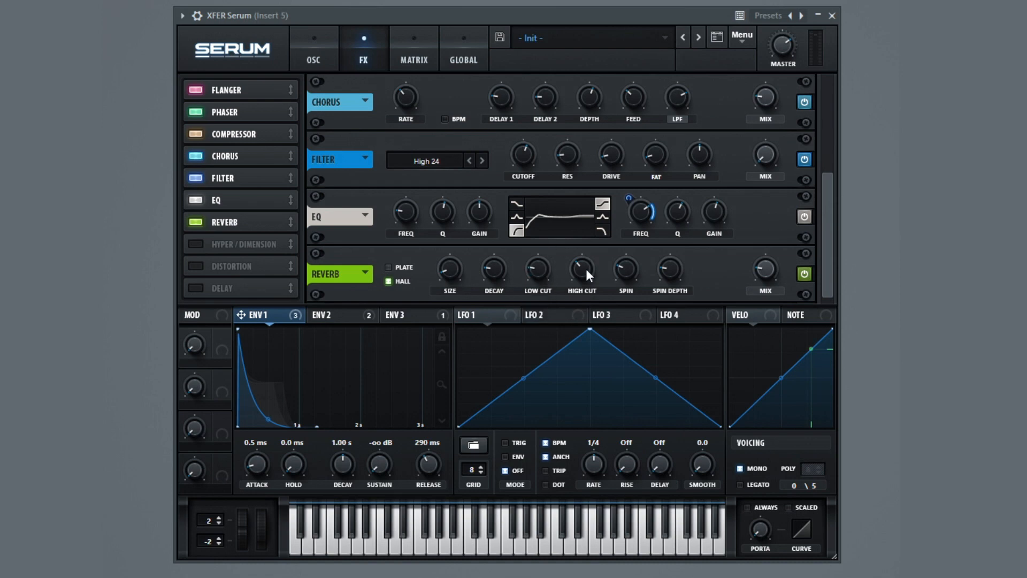
mouse_move(586, 269)
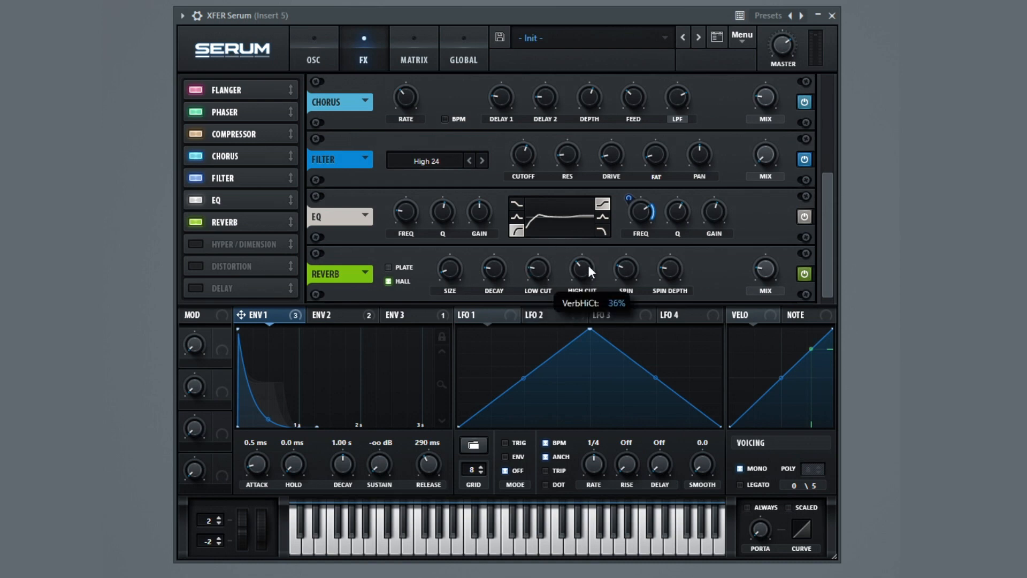
left_click_drag(588, 265, 599, 223)
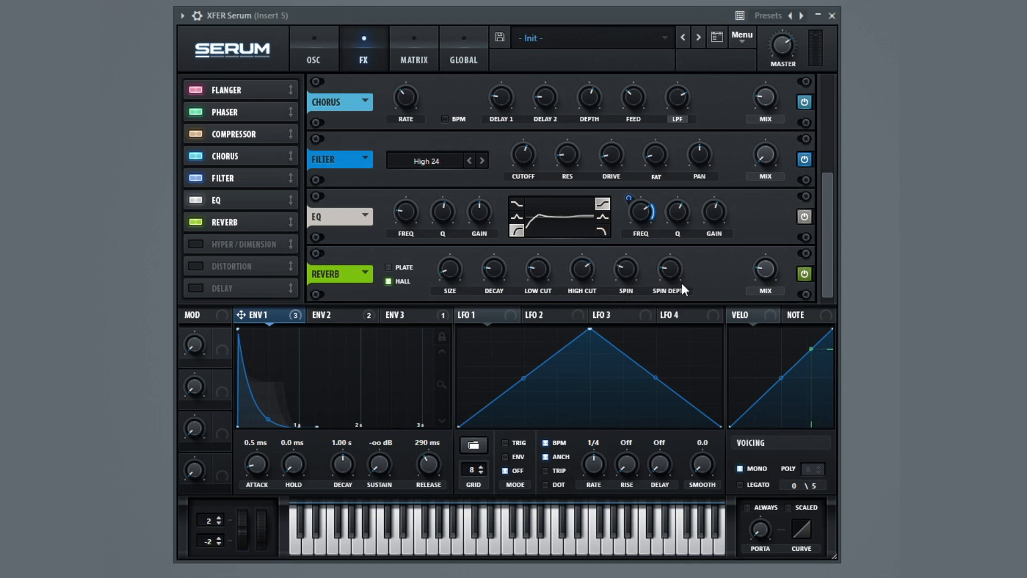
mouse_move(771, 280)
Turn off BPM sync and anchoring for LFO 1, set its rate to 9.9 Hz, and modulate oscillator A's fine tuning with it
left_click(314, 53)
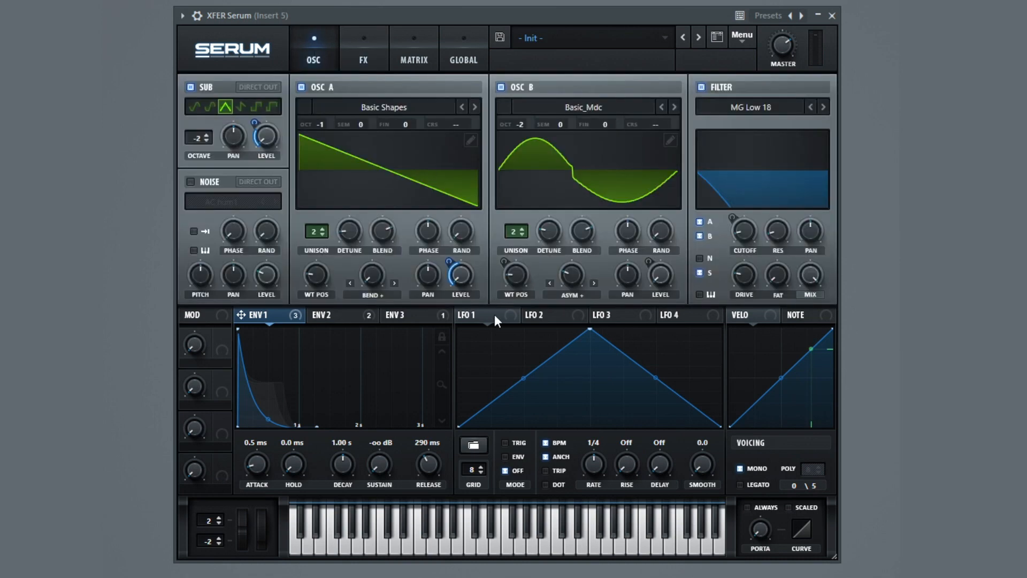
mouse_move(494, 314)
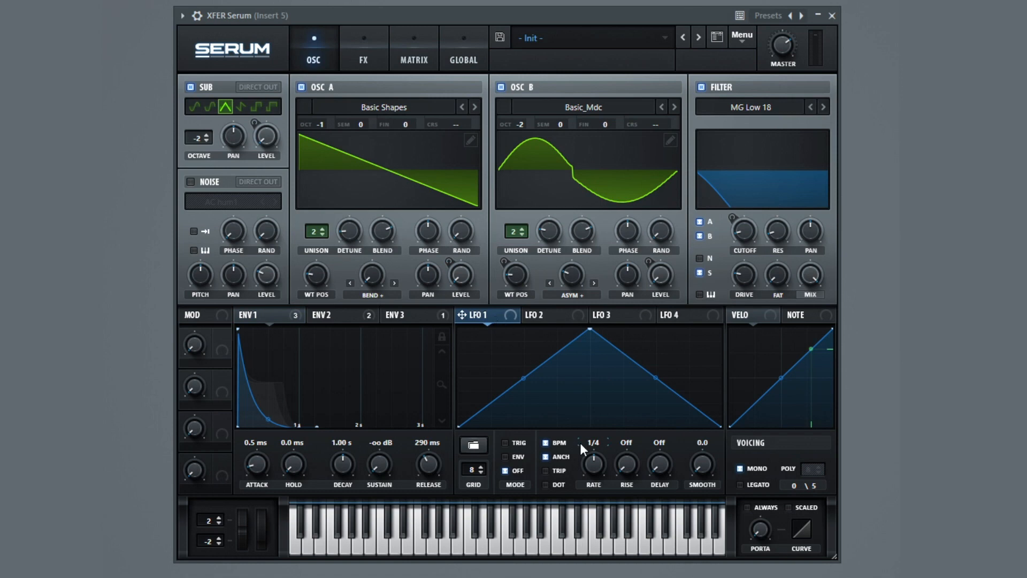
left_click(556, 443)
left_click(554, 458)
left_click_drag(421, 124, 424, 167)
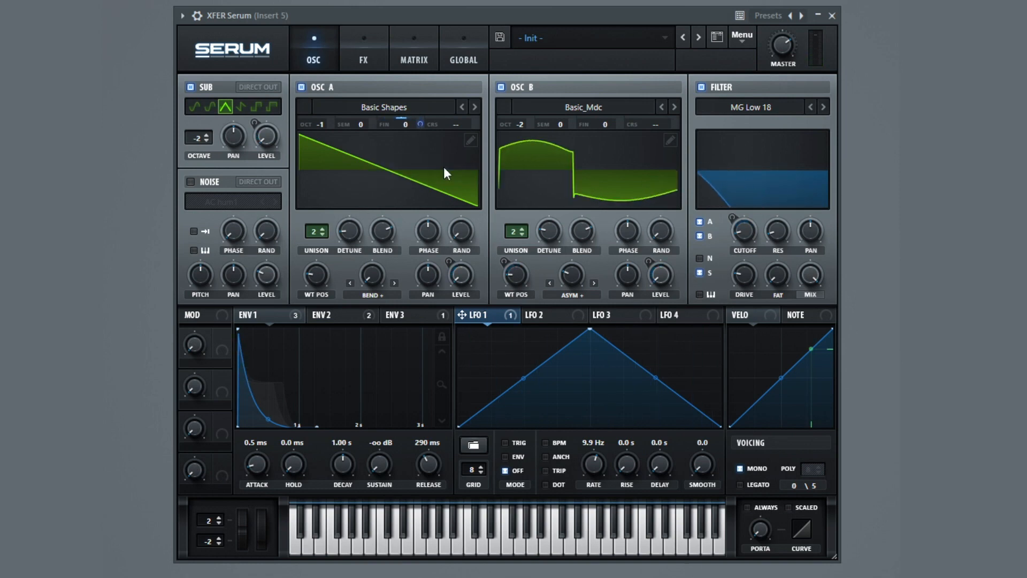
Turn off BPM sync and anchoring for LFO 2, set its rate to 0.3 Hz, and modulate the effects Filter's cutoff with it
left_click(544, 321)
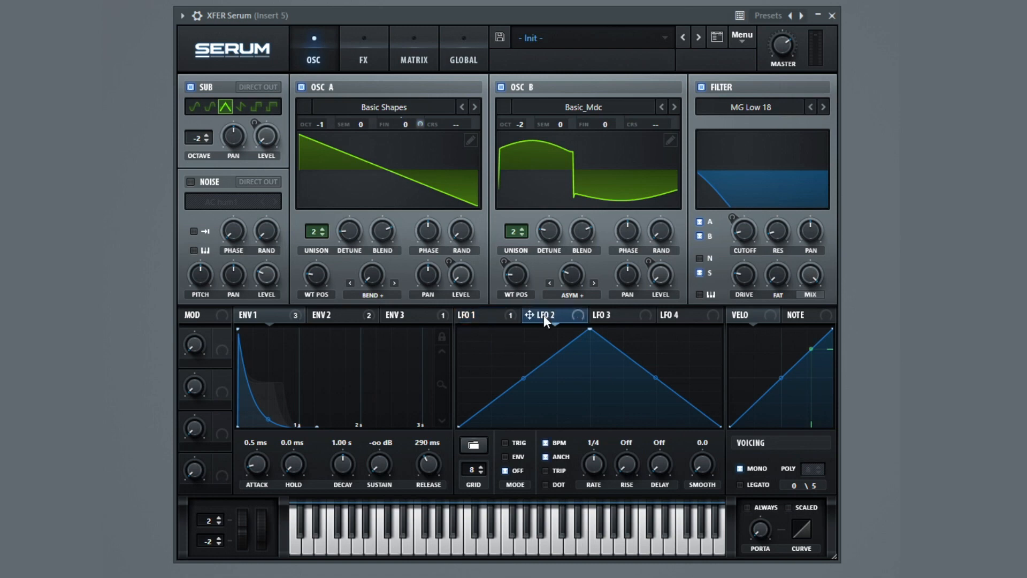
left_click(549, 443)
left_click(545, 457)
left_click_drag(589, 464, 589, 512)
left_click(368, 59)
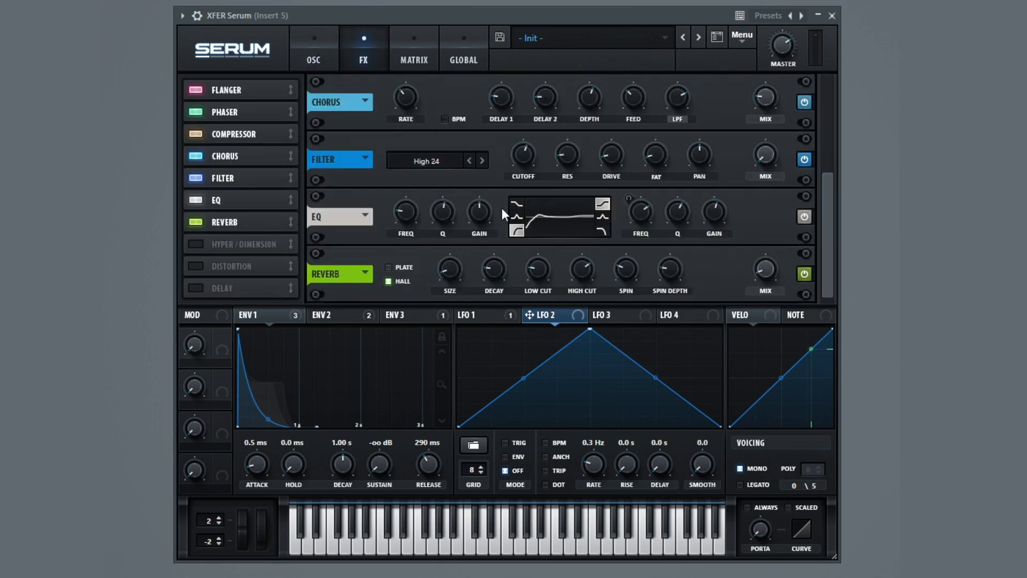
left_click_drag(557, 313, 550, 298)
left_click_drag(522, 159, 519, 158)
mouse_move(510, 142)
left_click_drag(720, 425, 714, 360)
Set LFO 3's rate to dotted 1/8, modulate the effects Filter's mix with it by 65, and curve both its slopes inward
left_click(631, 316)
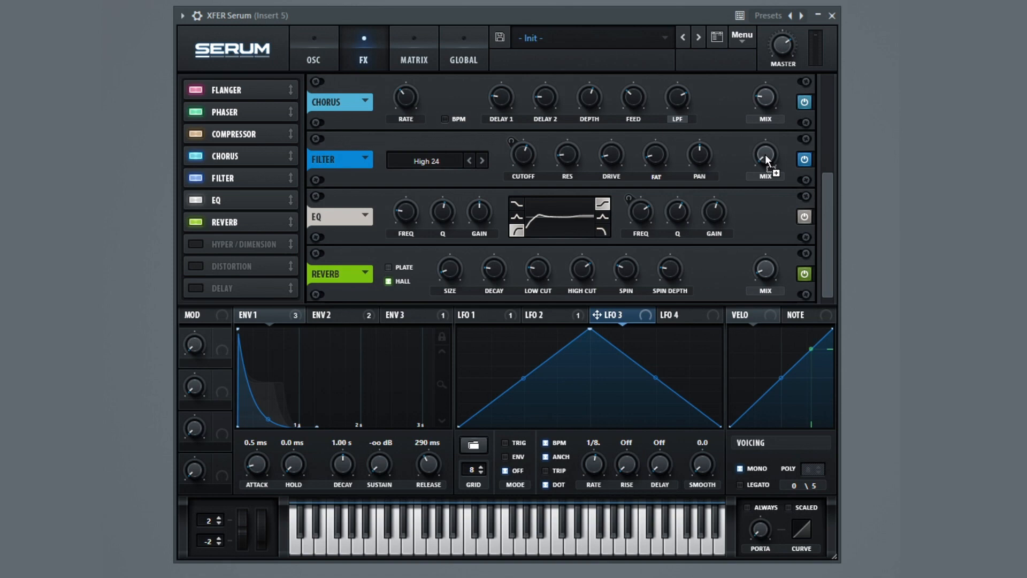
left_click_drag(749, 155, 749, 165)
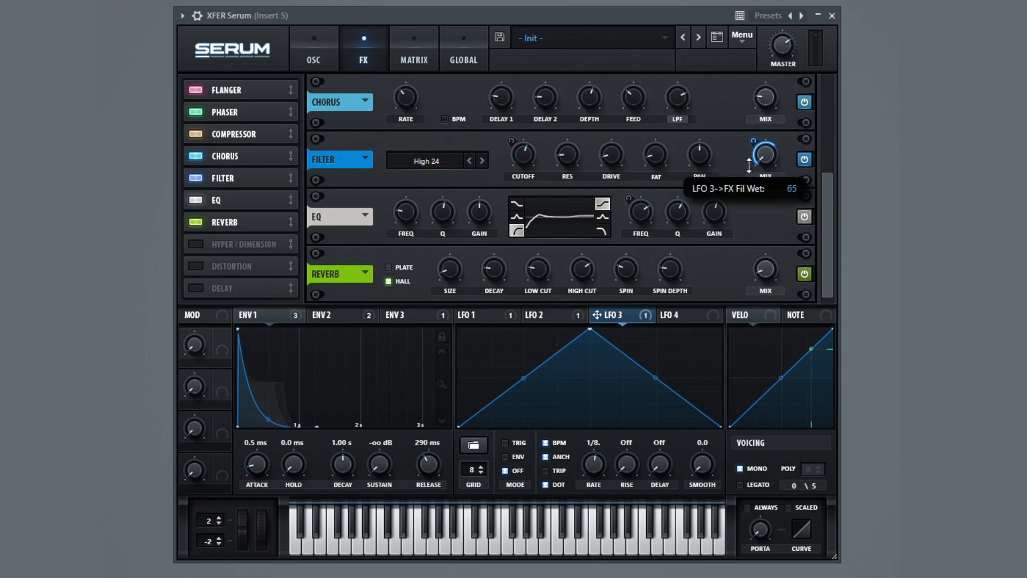
left_click_drag(524, 378, 531, 397)
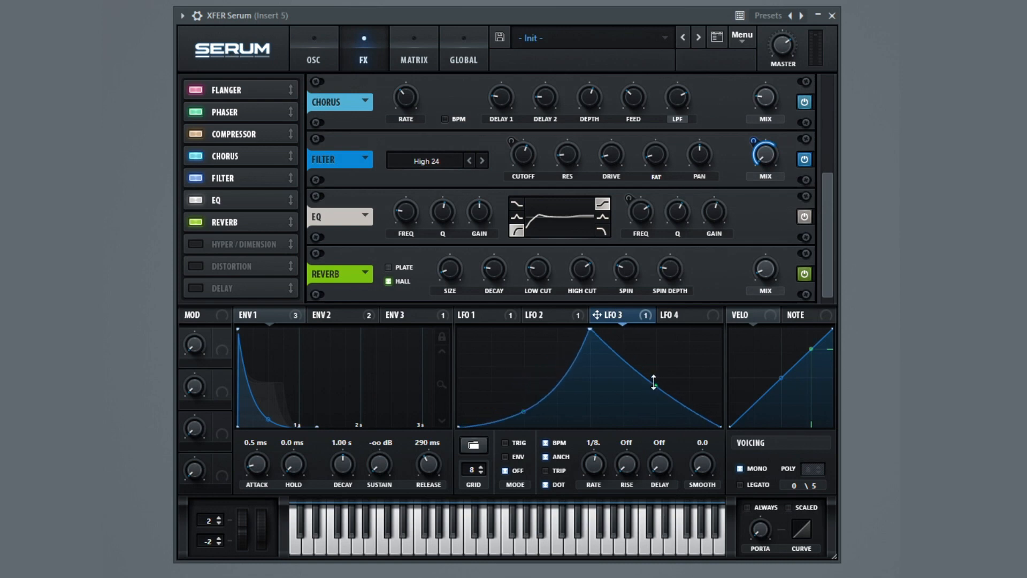
left_click_drag(654, 382, 659, 397)
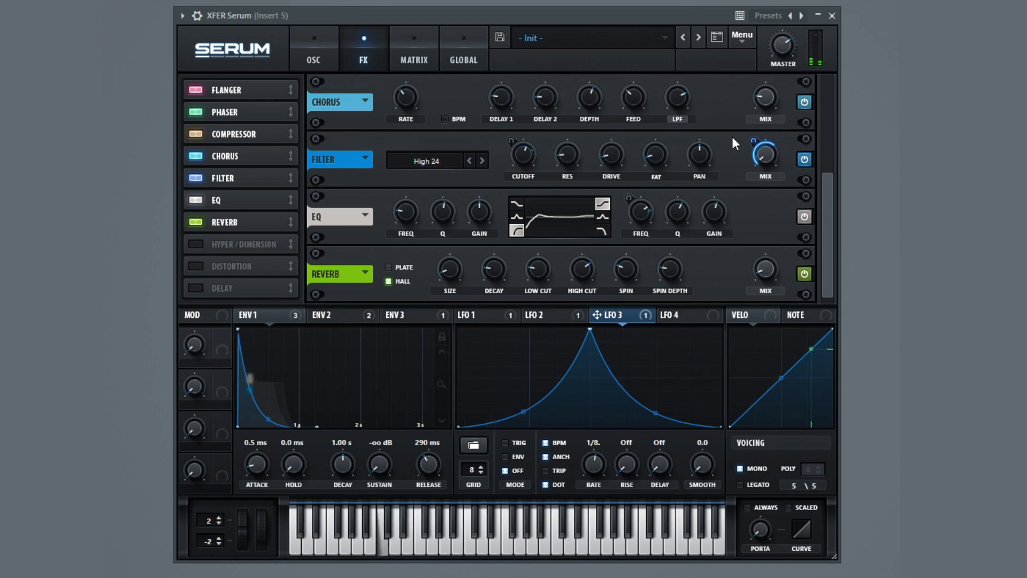
Curve LFO 4's rise inward and its fall outward, set its smoothing to 68.9, and modulate the Flanger's mix with it by 41
left_click(688, 320)
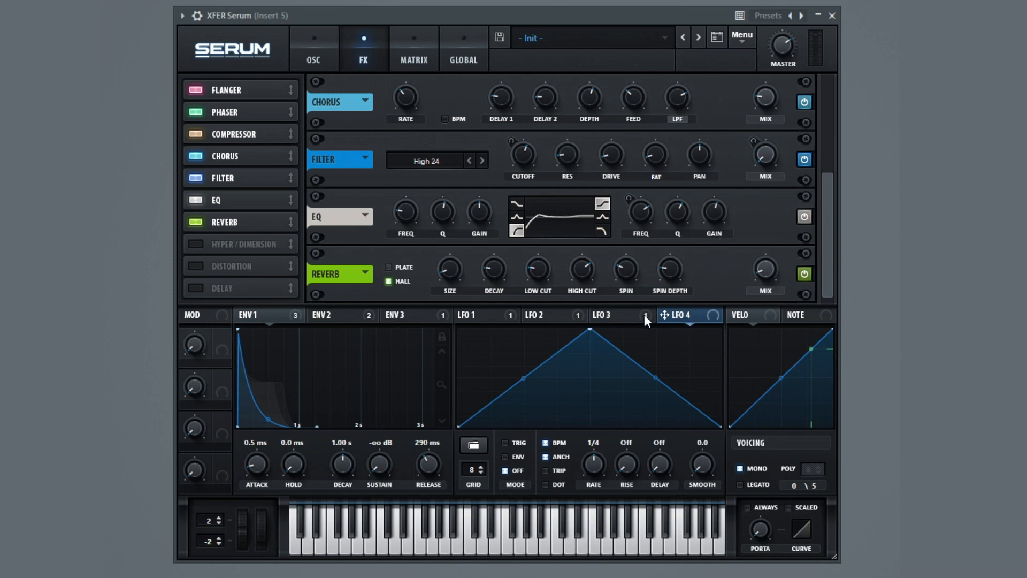
left_click_drag(523, 379, 524, 411)
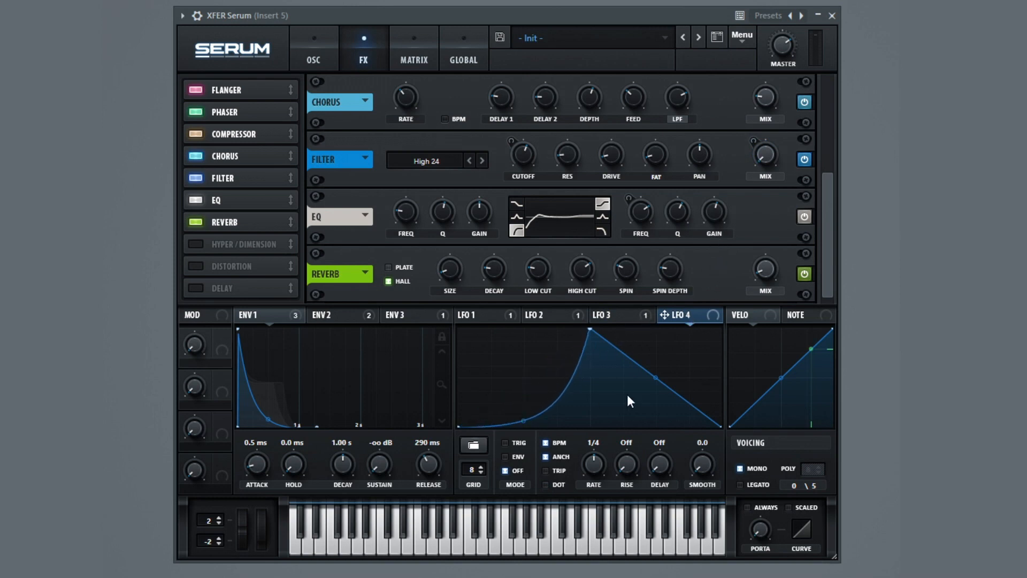
left_click_drag(655, 378, 659, 358)
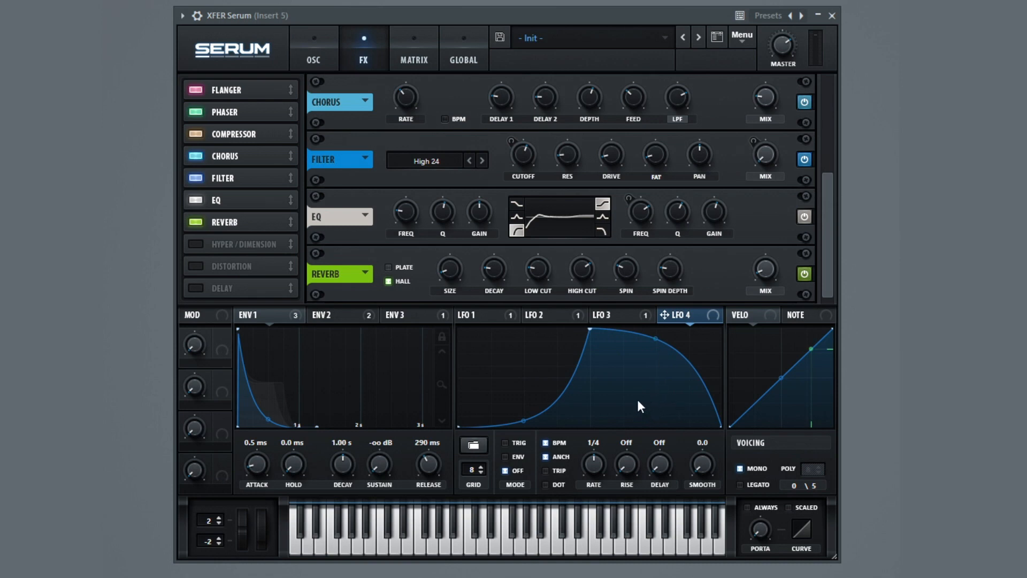
left_click_drag(690, 451, 704, 349)
left_click_drag(825, 246, 843, 107)
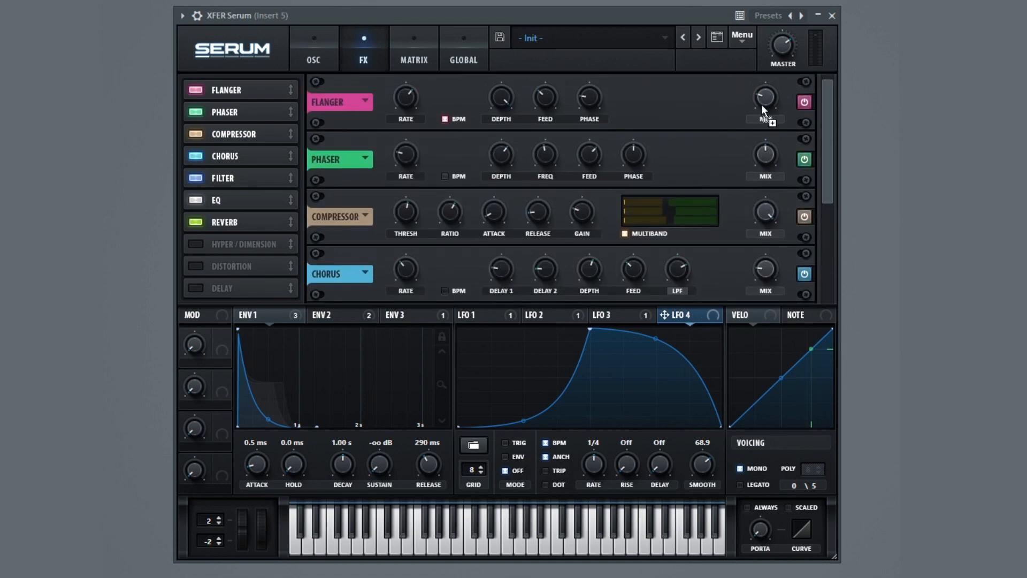
mouse_move(762, 104)
left_mouse_down()
mouse_move(751, 92)
mouse_move(747, 108)
left_mouse_up()
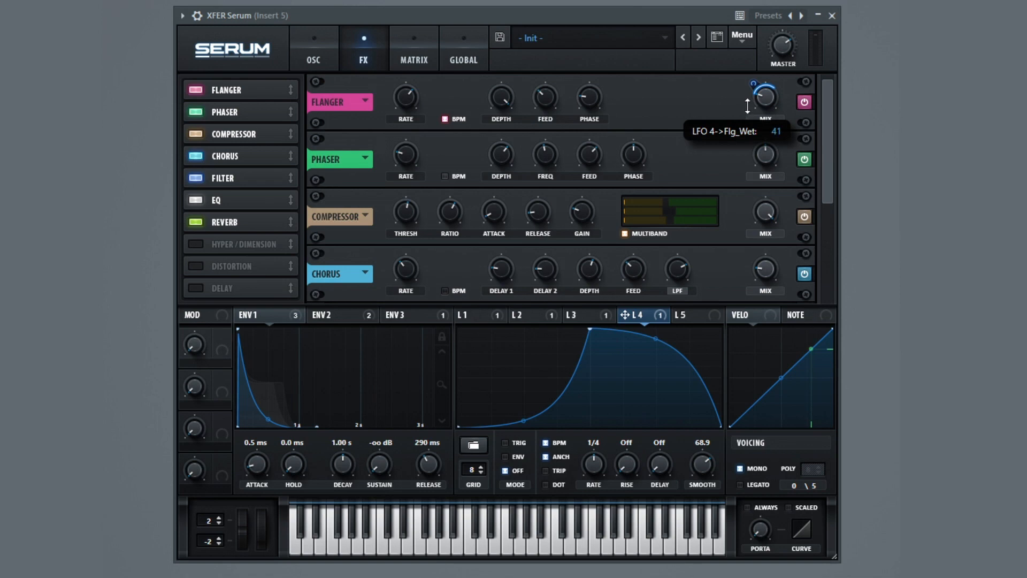
Modulate oscillator A's Bend + warp amount with LFO 4, and make Env 1's decay curve less steep
left_click(323, 56)
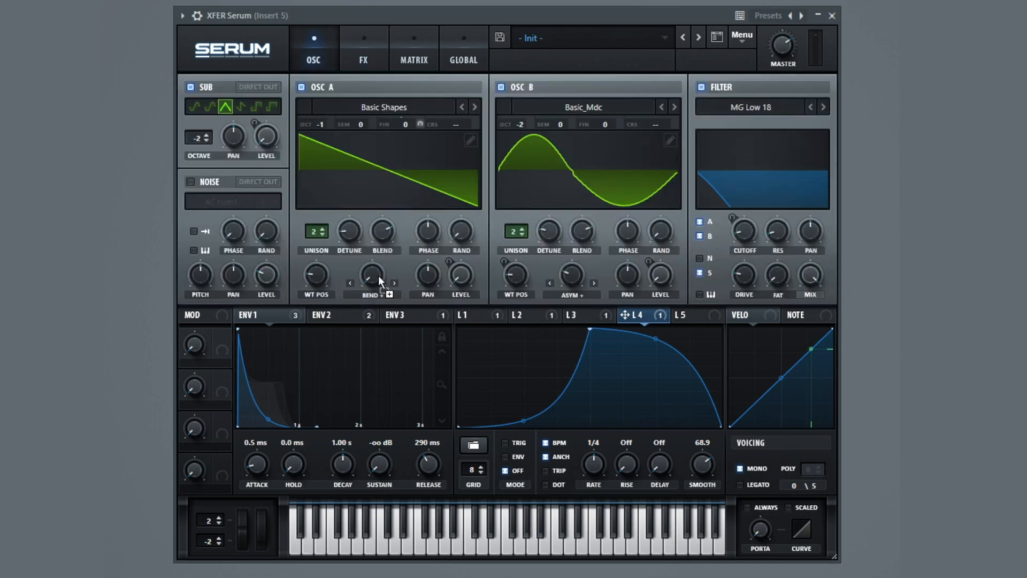
left_click_drag(370, 282, 352, 297)
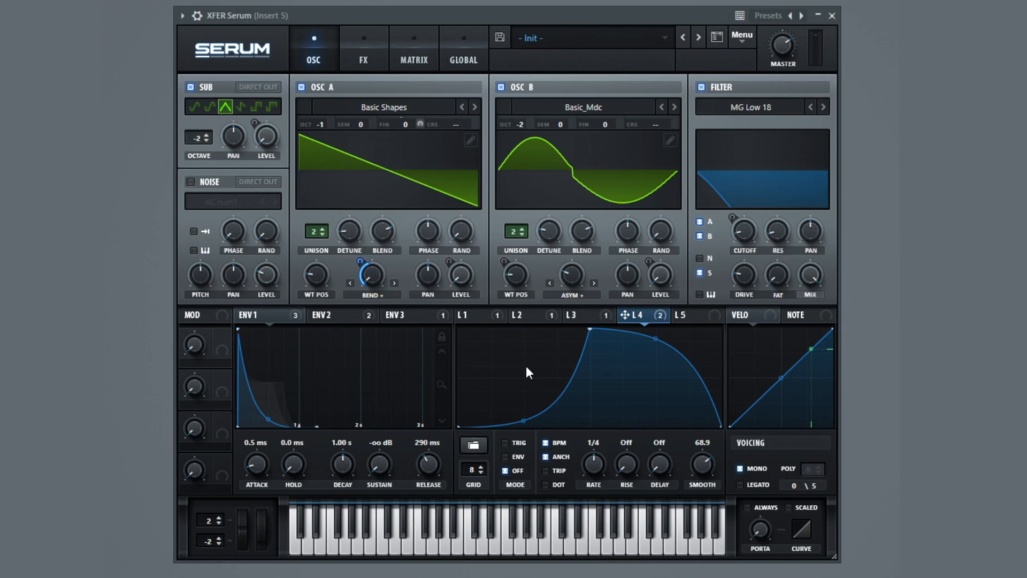
left_click_drag(268, 419, 276, 410)
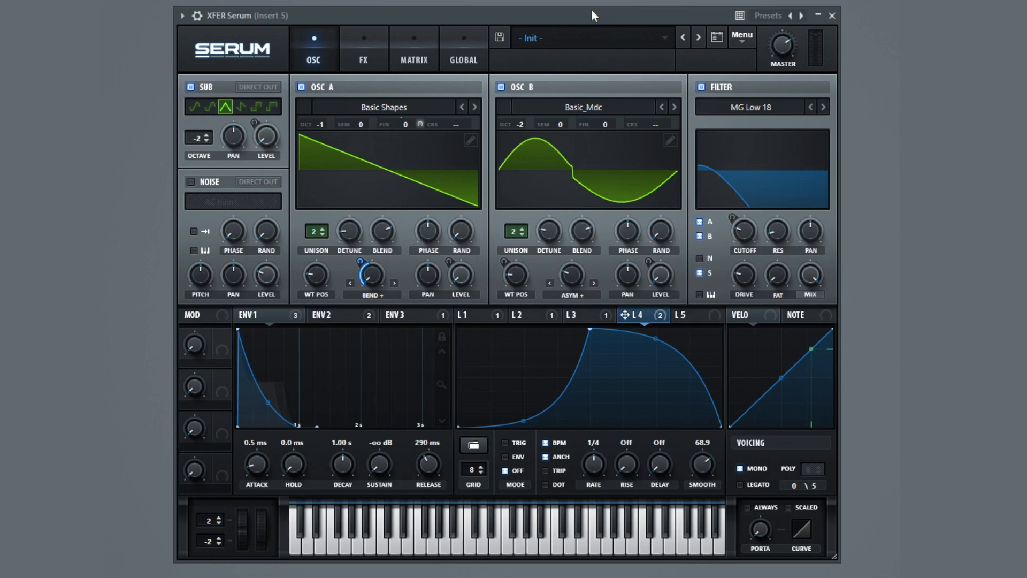
Draw four equal descending sawtooth ramps across LFO 5, aligned to its grid, and set its smoothing to 23.2
left_click(690, 315)
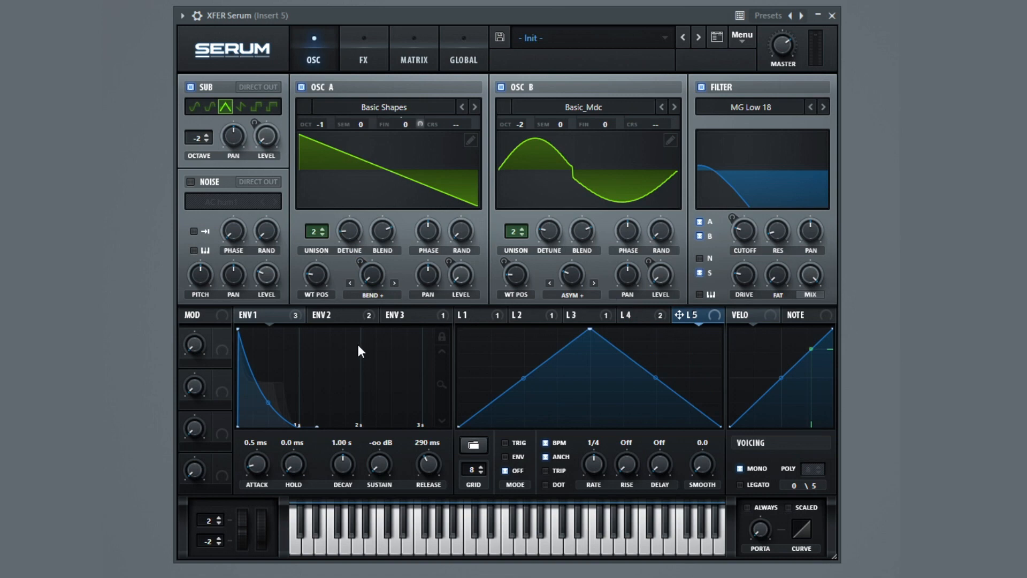
left_click_drag(589, 329, 410, 280)
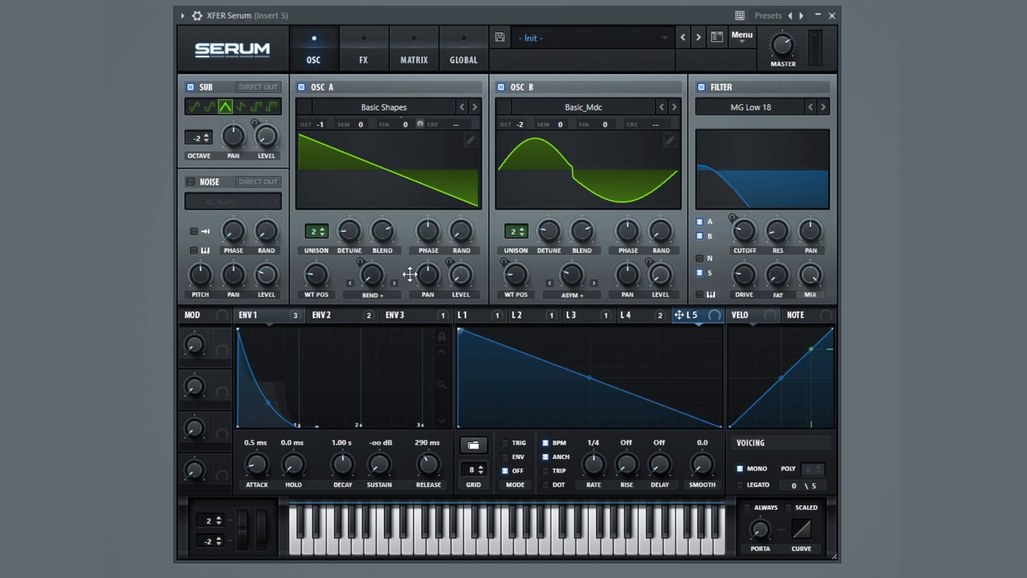
double_click(524, 414)
left_click_drag(523, 415, 474, 270)
double_click(537, 415)
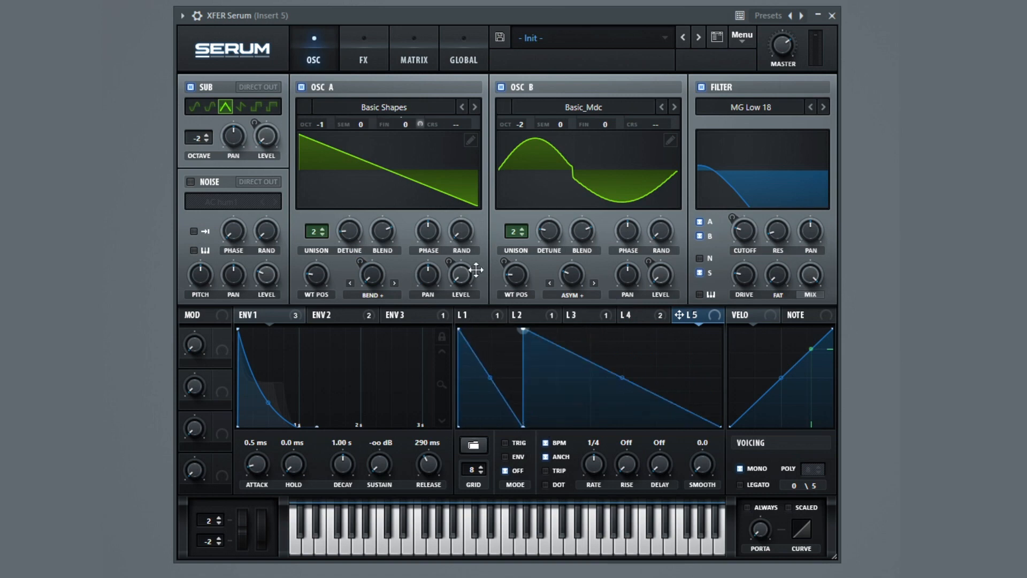
double_click(590, 422)
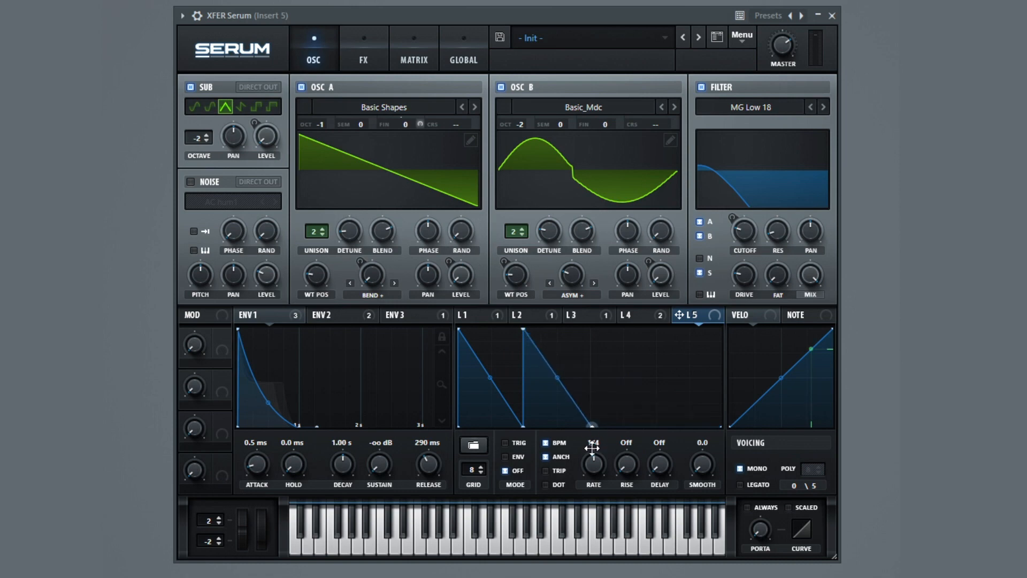
double_click(620, 384)
left_click_drag(620, 384, 591, 328)
double_click(657, 420)
left_click_drag(657, 421, 656, 440)
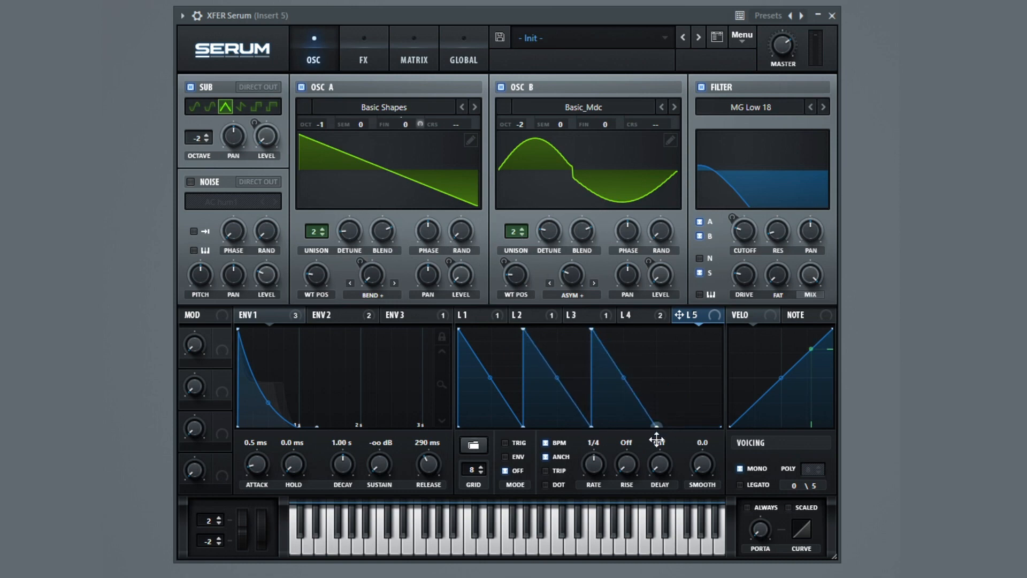
double_click(678, 393)
left_click_drag(678, 393, 657, 329)
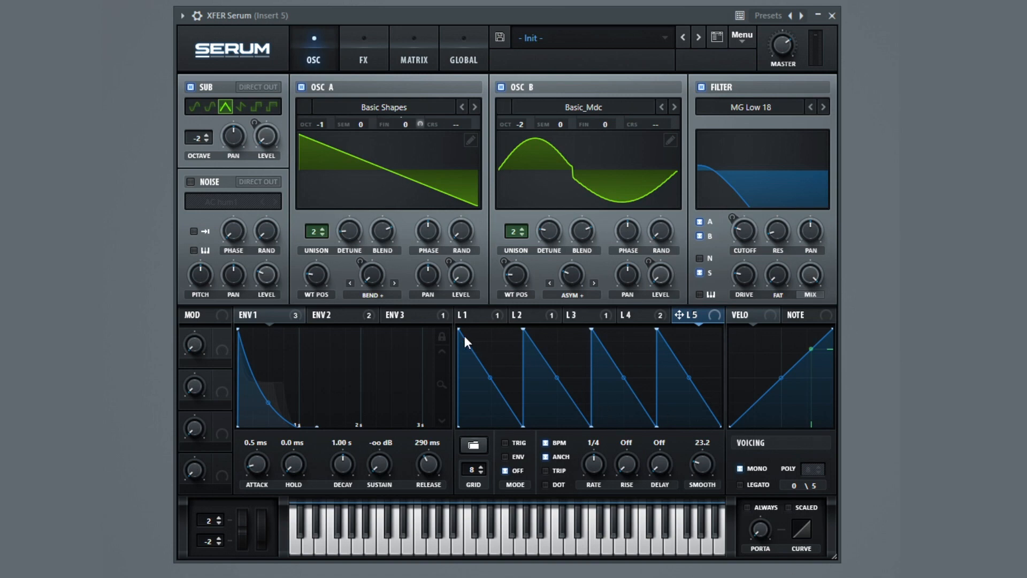
Shift LFO 5's four peaks later by differing amounts and curve most of their slopes, leaving the second fall straight
left_click_drag(459, 331, 677, 329)
left_click_drag(611, 330, 623, 319)
left_click_drag(550, 330, 542, 328)
left_click_drag(469, 329, 471, 328)
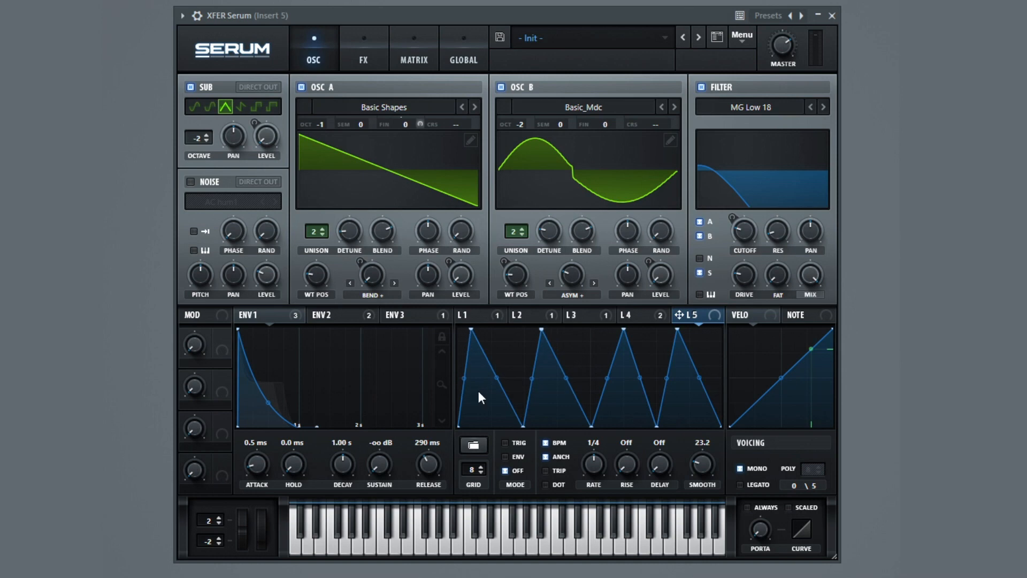
left_click_drag(464, 378, 665, 354)
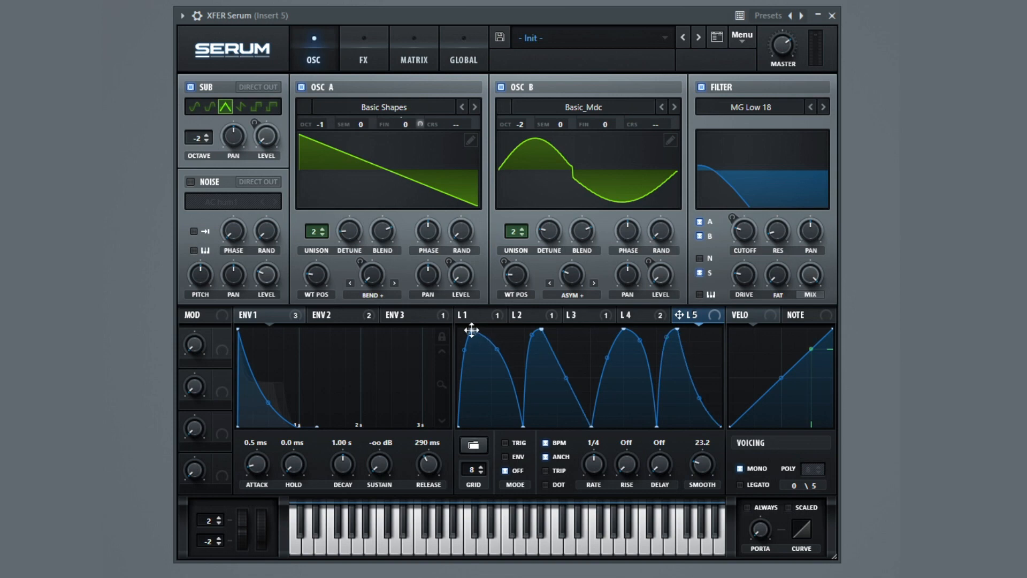
Lower all four peak points of LFO 5 to the baseline while keeping their horizontal positions
left_click_drag(472, 330, 470, 431)
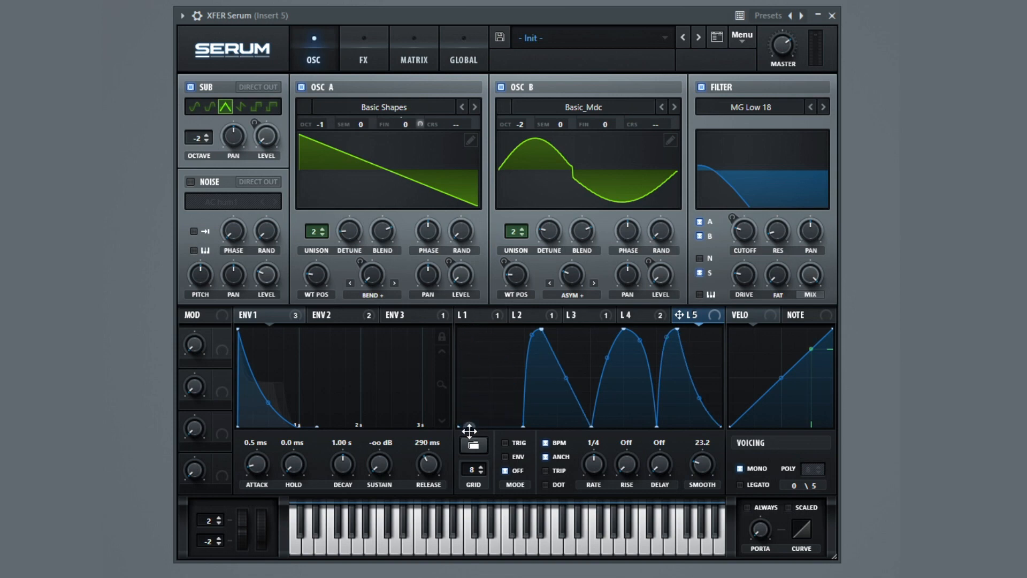
left_click_drag(541, 330, 543, 439)
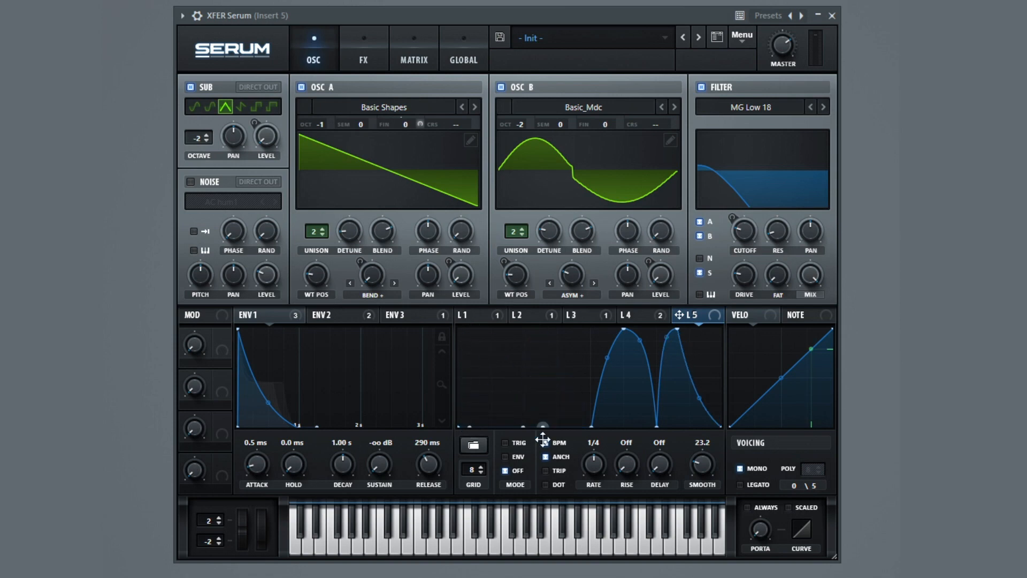
left_click_drag(628, 333, 621, 444)
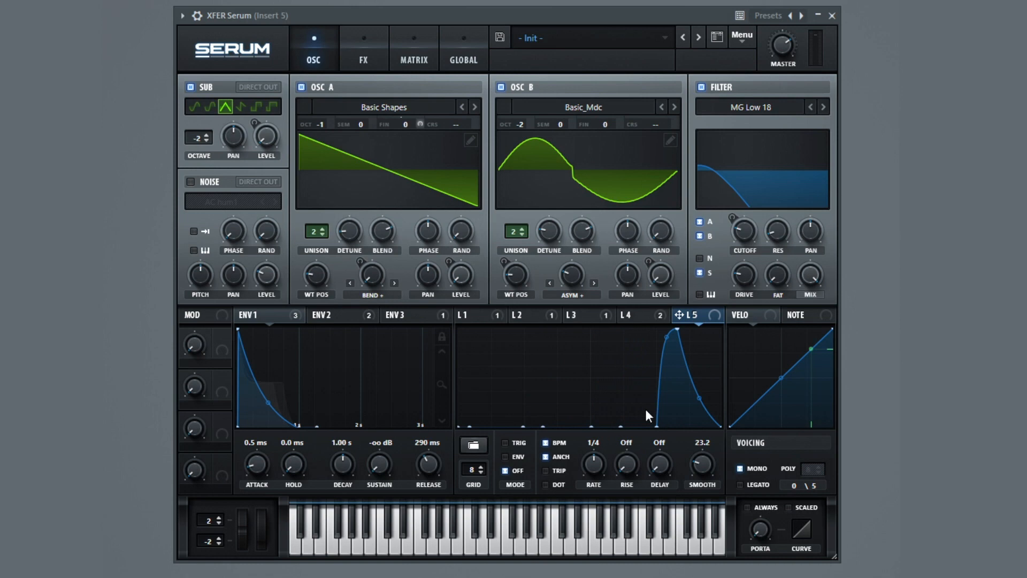
left_click_drag(675, 329, 668, 447)
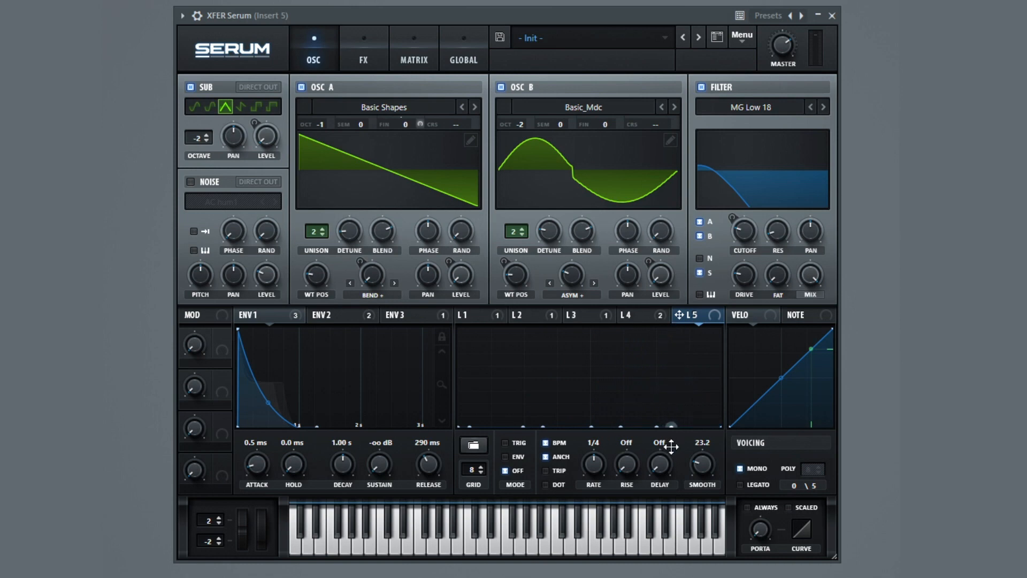
Name Macro 1 GROOVE and assign it to the vertical position of LFO 5's first peak point
left_click_drag(679, 314, 222, 336)
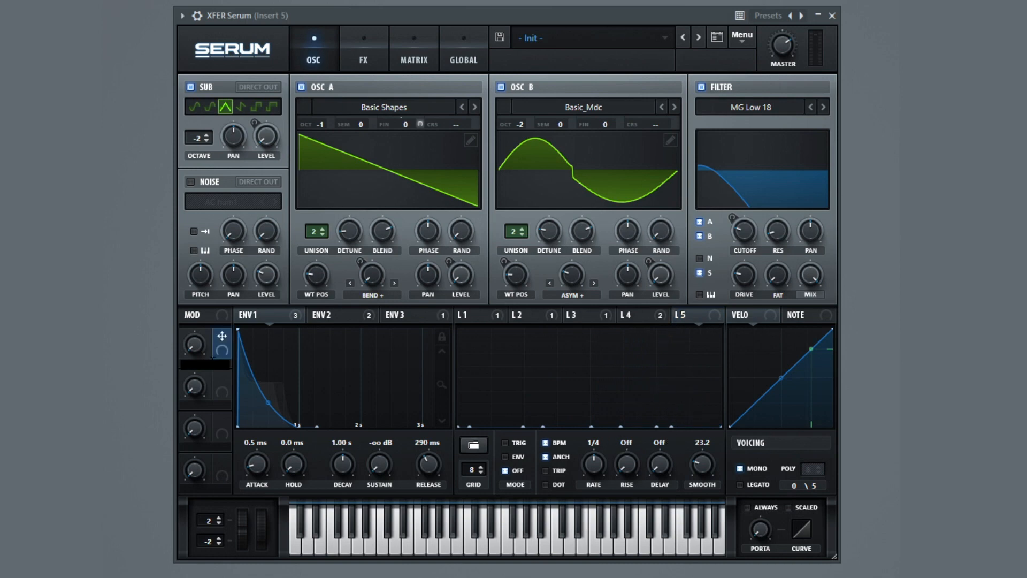
type("GROOVE")
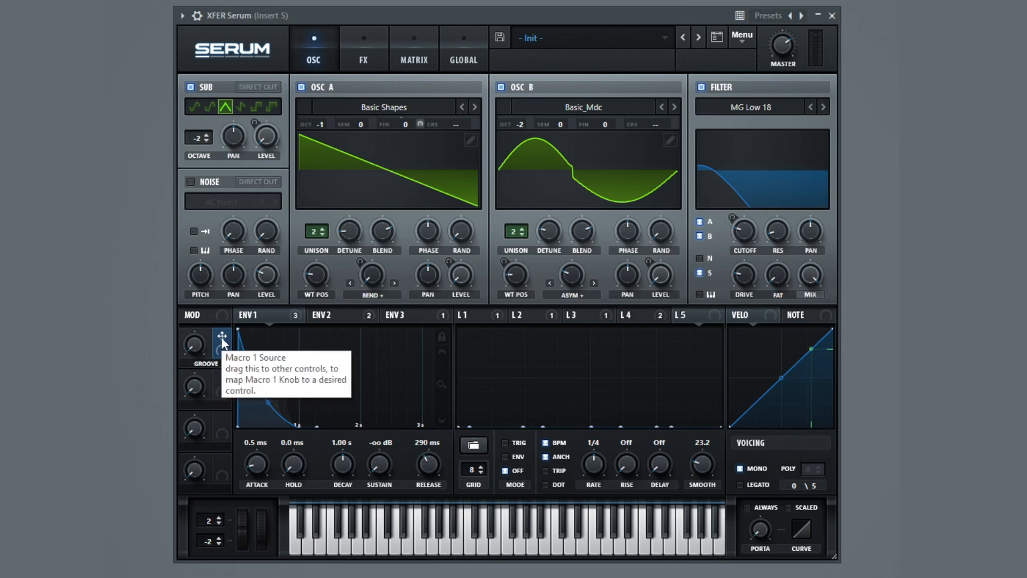
left_click_drag(222, 339, 443, 379)
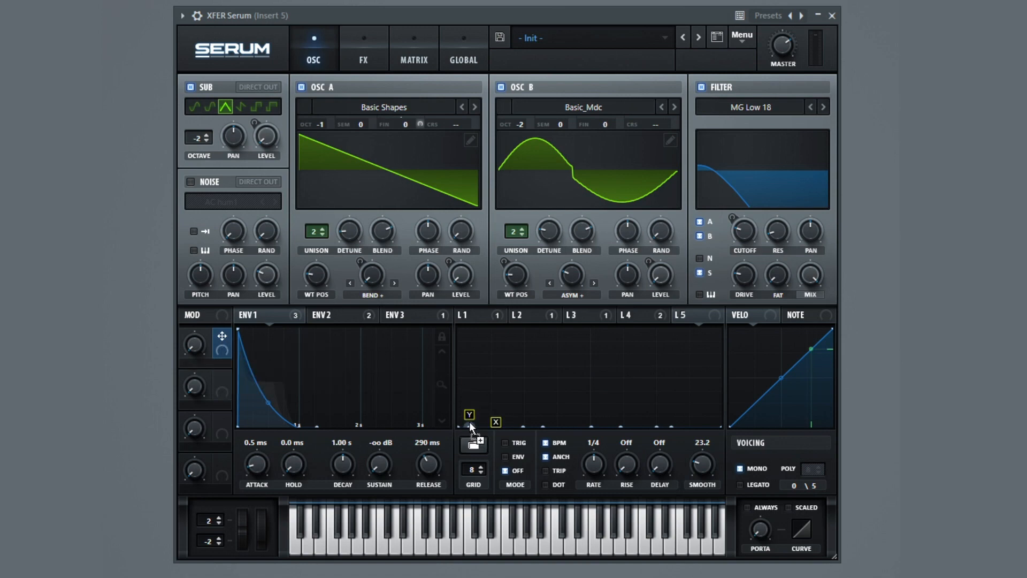
left_click_drag(470, 421, 469, 416)
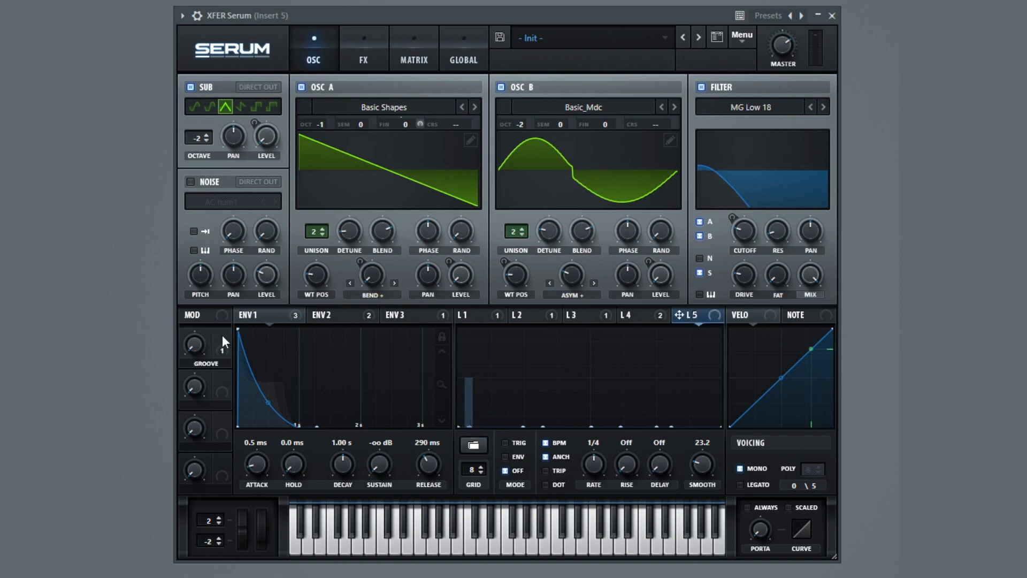
Assign the GROOVE macro to the Y position of LFO 5's other three peak points, and raise all four LFO Bus amounts to differing levels
left_click_drag(223, 337, 543, 413)
left_click_drag(222, 336, 533, 370)
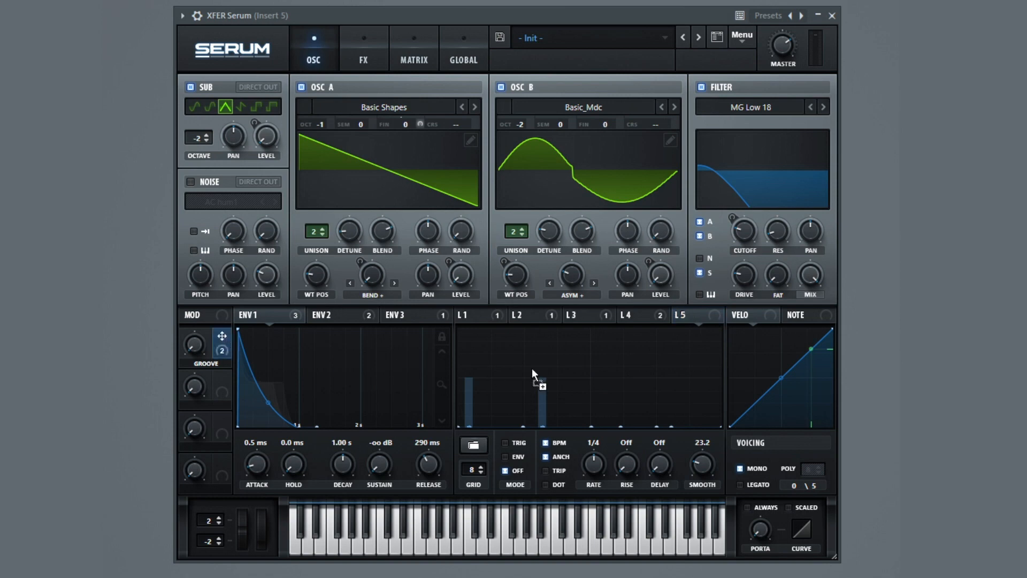
left_click_drag(620, 415, 619, 415)
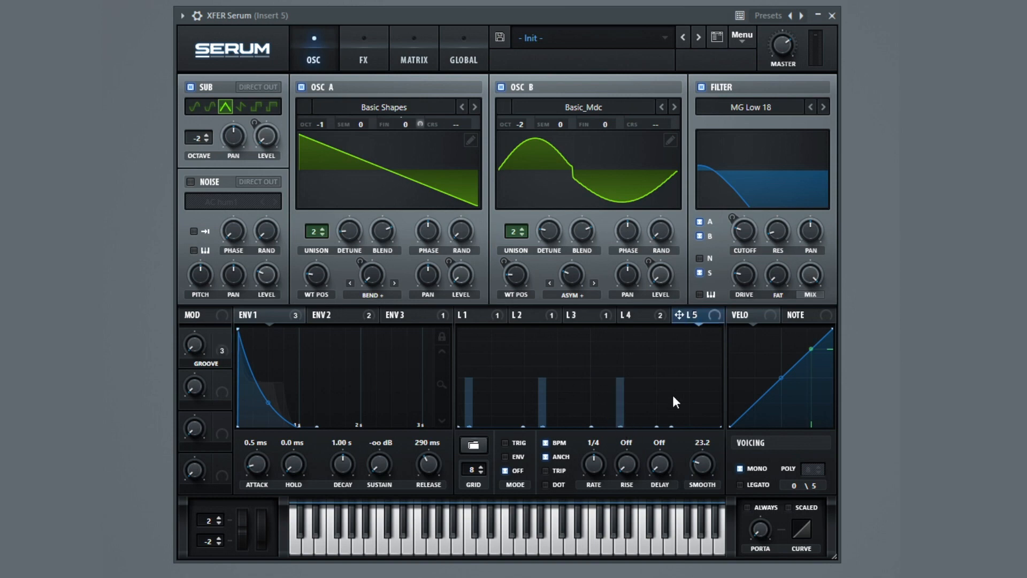
left_click_drag(222, 336, 240, 343)
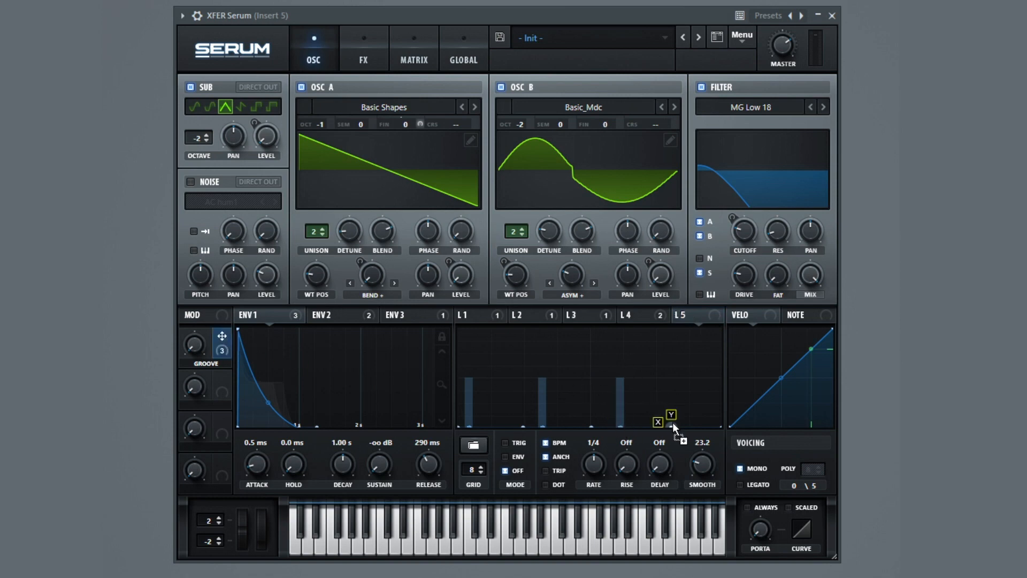
left_click_drag(672, 413, 673, 414)
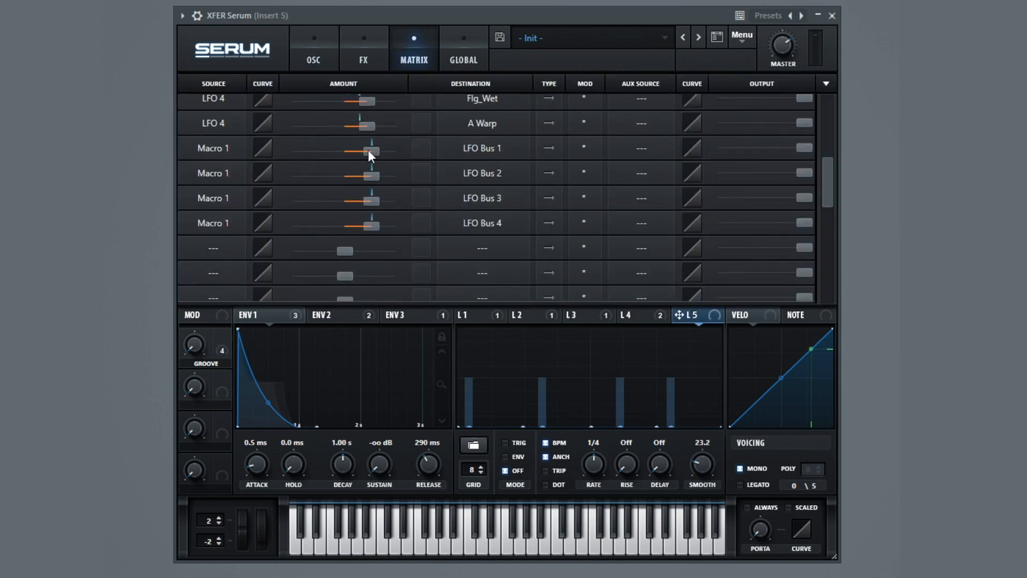
left_click_drag(368, 150, 390, 221)
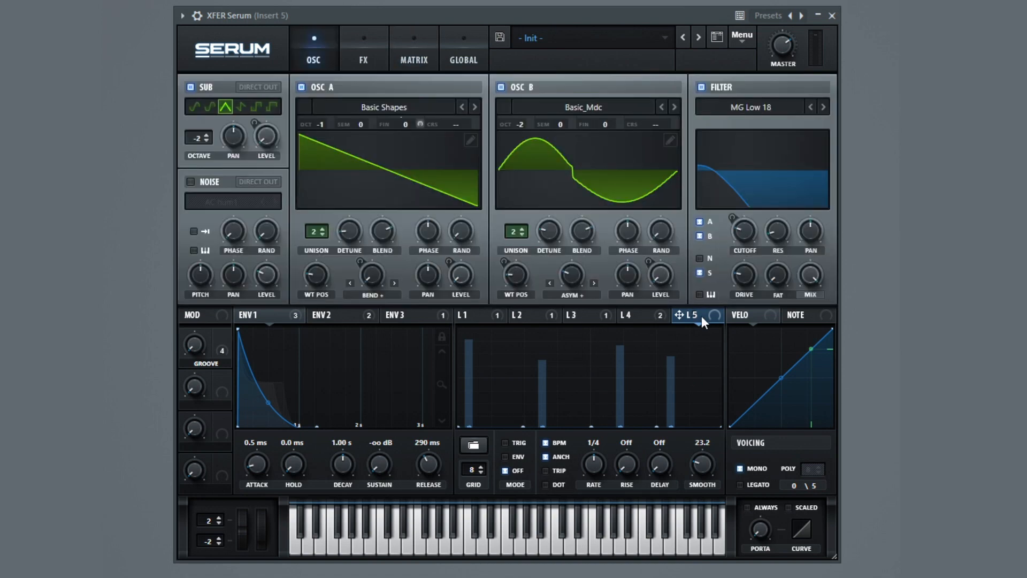
Modulate oscillator A and B levels plus the main filter's cutoff and fat with LFO 5, and turn the GROOVE macro up from zero
left_click_drag(461, 274, 461, 273)
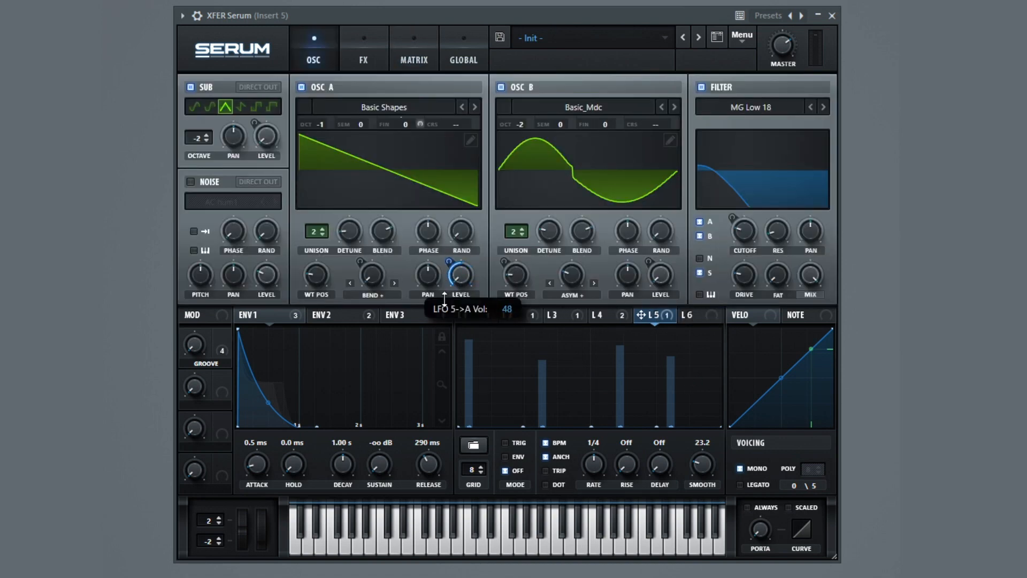
left_click_drag(441, 303, 442, 304)
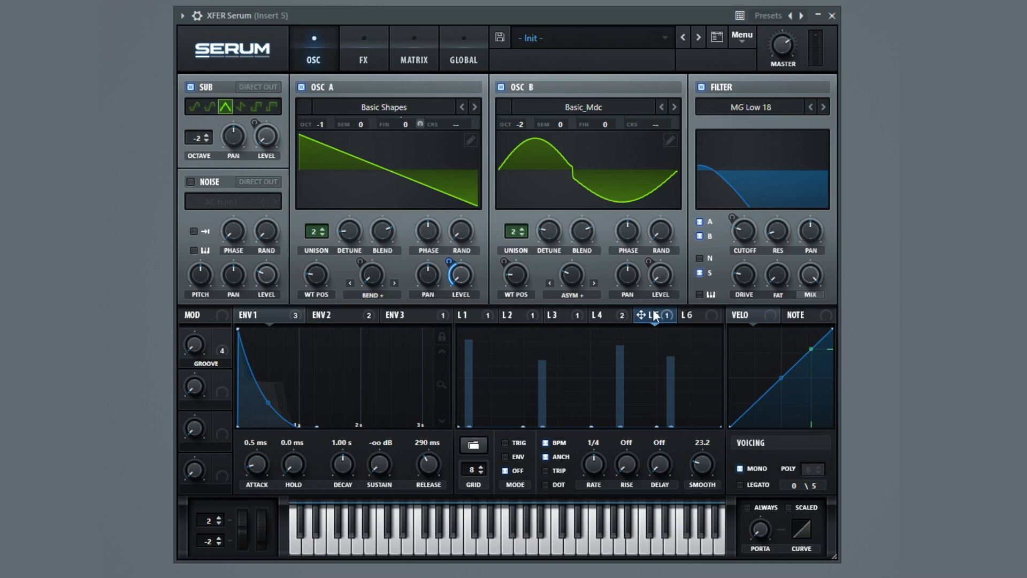
left_click_drag(662, 320, 635, 317)
left_click_drag(745, 234, 721, 262)
left_click_drag(765, 262, 747, 295)
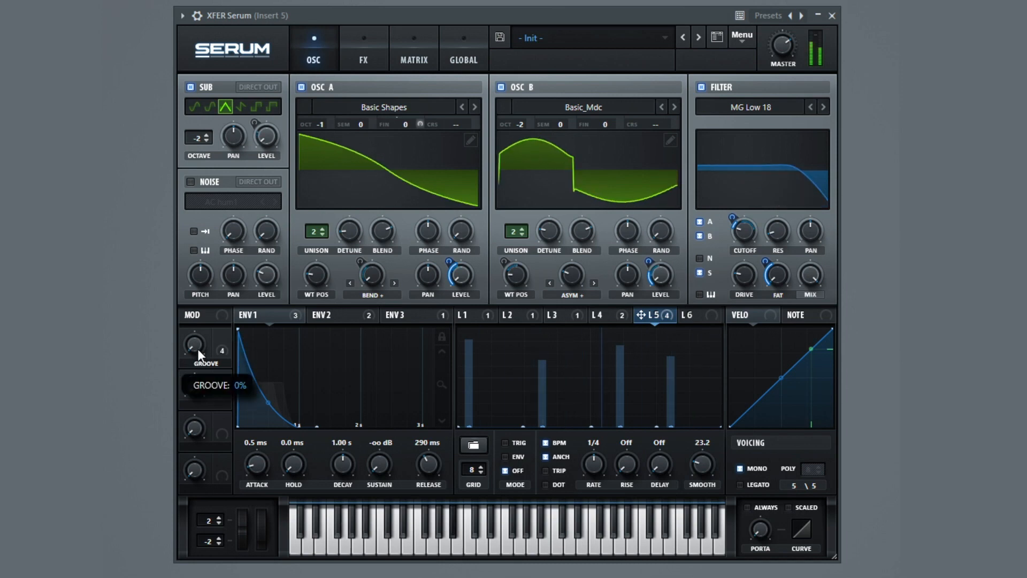
left_click_drag(204, 317, 236, 190)
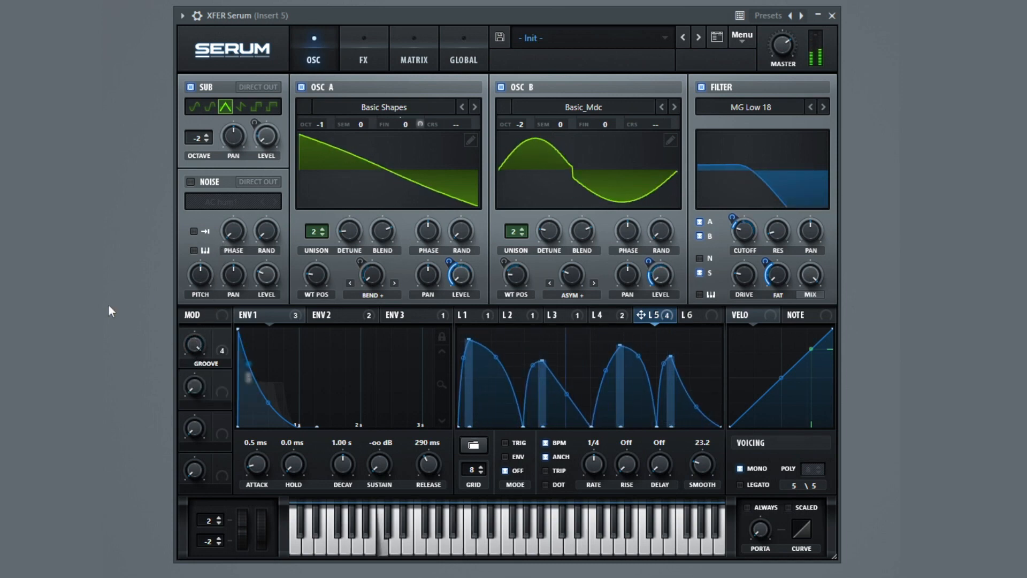